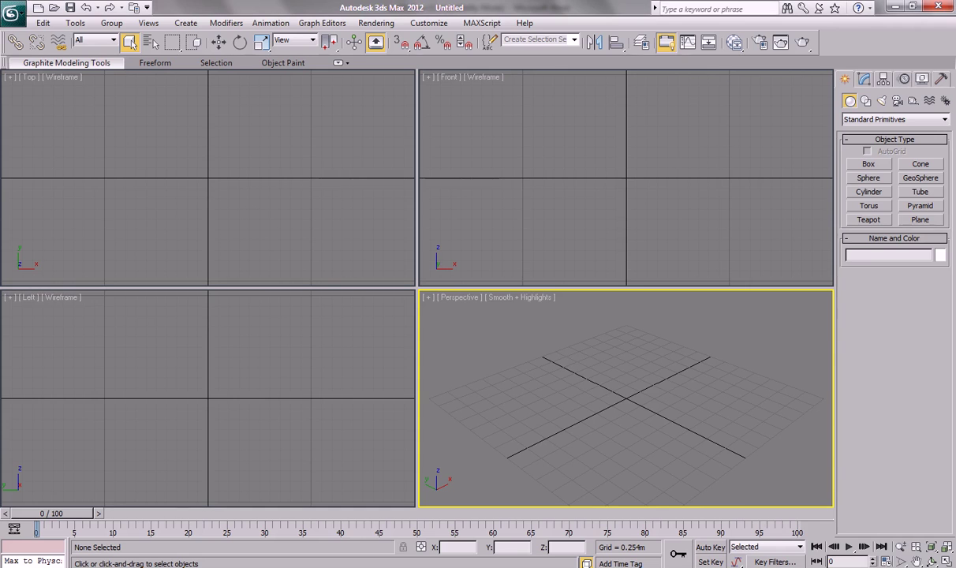
# Highlight the words '3d shape' in the heading of the Word lecture notes
pyautogui.click(398, 540)
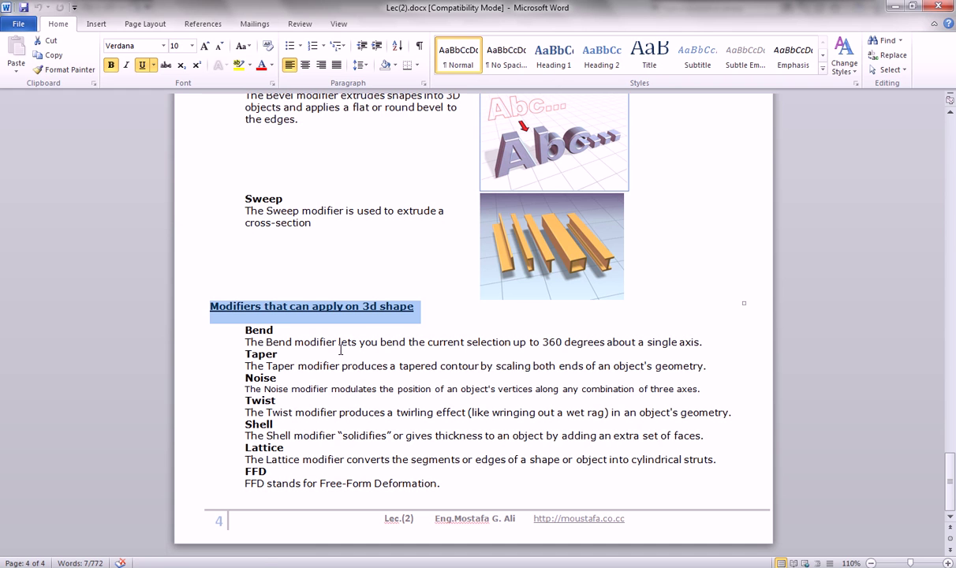
pyautogui.click(359, 306)
pyautogui.moveTo(361, 306); pyautogui.dragTo(414, 307)
pyautogui.hotkey('alt', 'Tab')
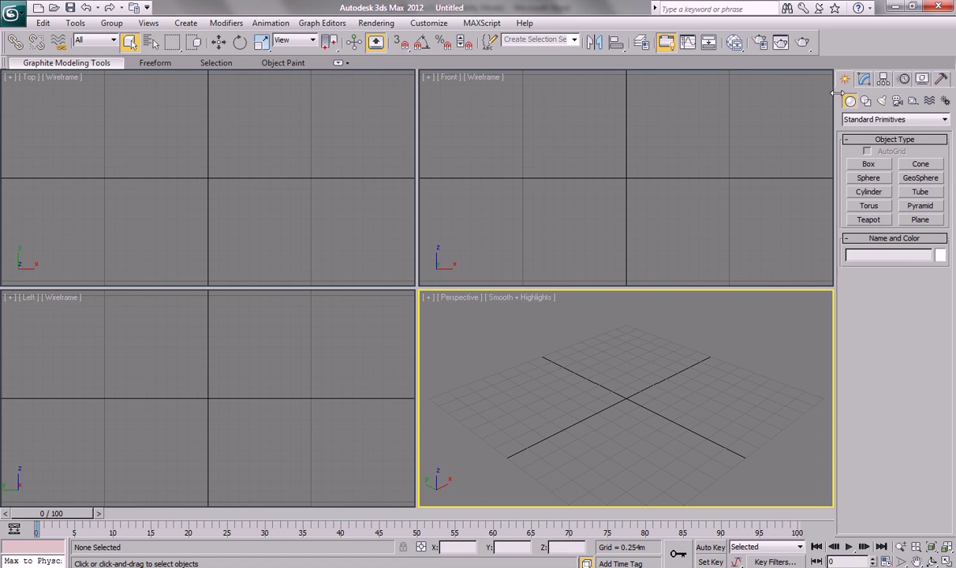
# Draw a 1.178m x 1.14m x 2.454m box in Perspective and maximize that viewport
pyautogui.click(866, 101)
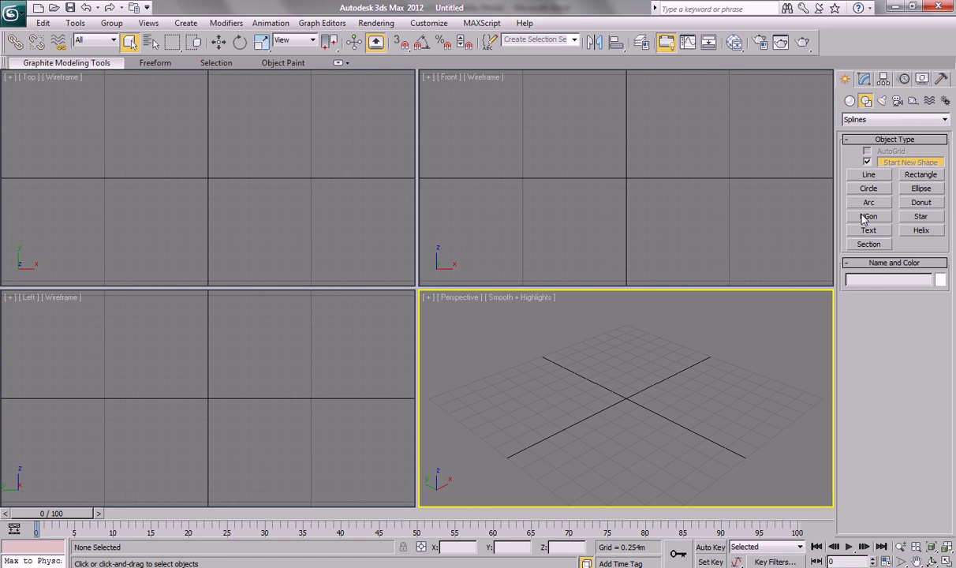
pyautogui.click(850, 101)
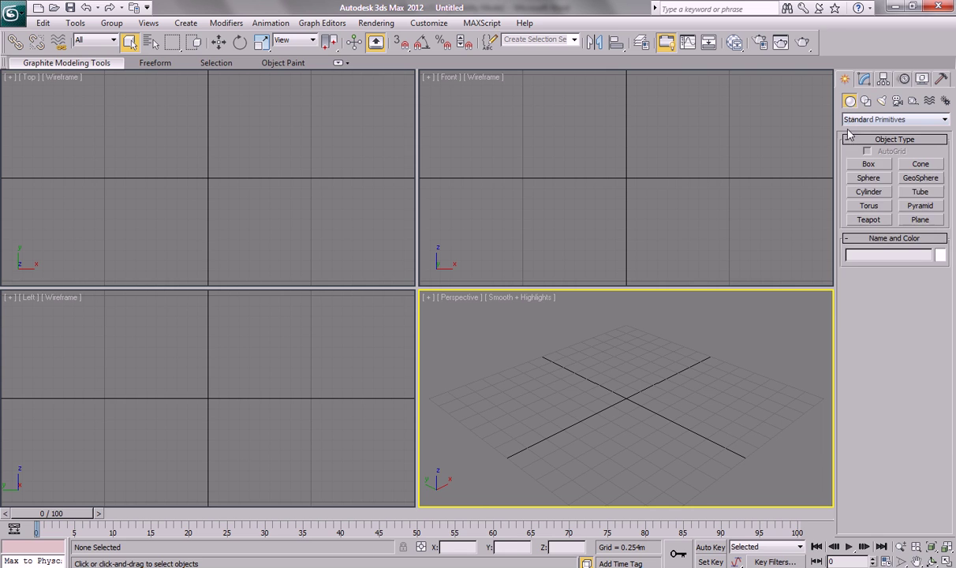
pyautogui.click(868, 165)
pyautogui.moveTo(620, 339); pyautogui.dragTo(635, 430)
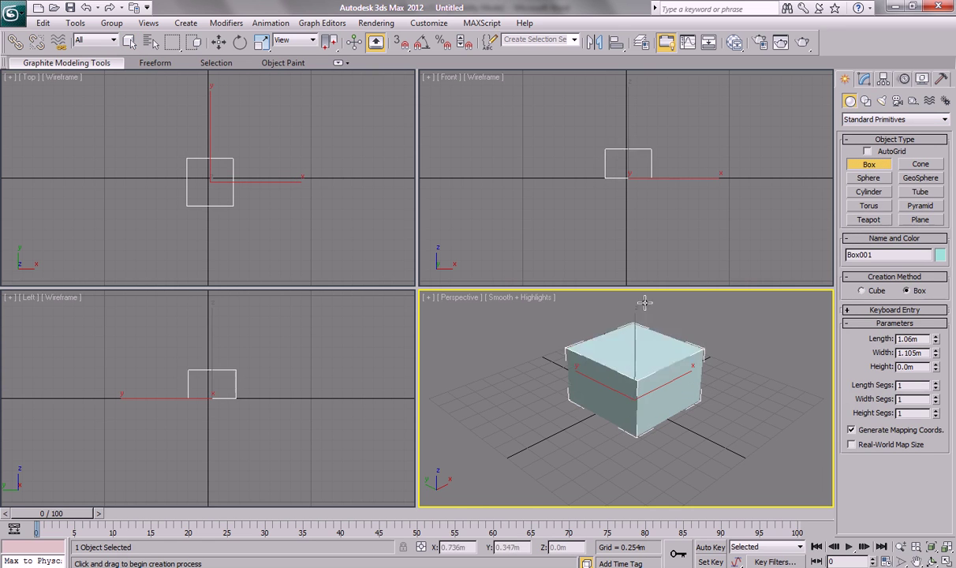
pyautogui.click(645, 263)
pyautogui.hotkey('alt', 'w')
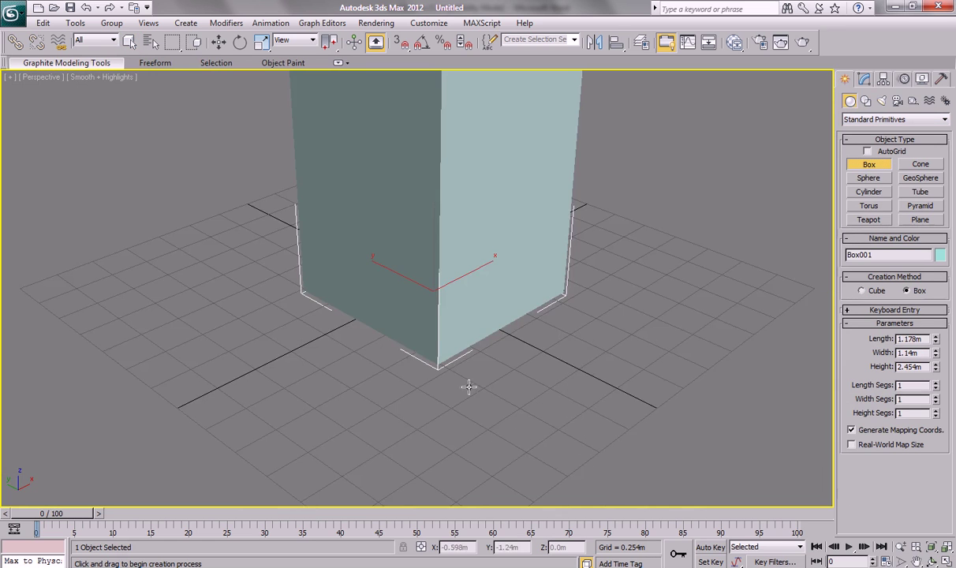
# Mark the phrase about what can apply to a 3d shape, then orbit around the tall box
pyautogui.scroll(-4, 474, 362)
pyautogui.scroll(-1, 478, 378)
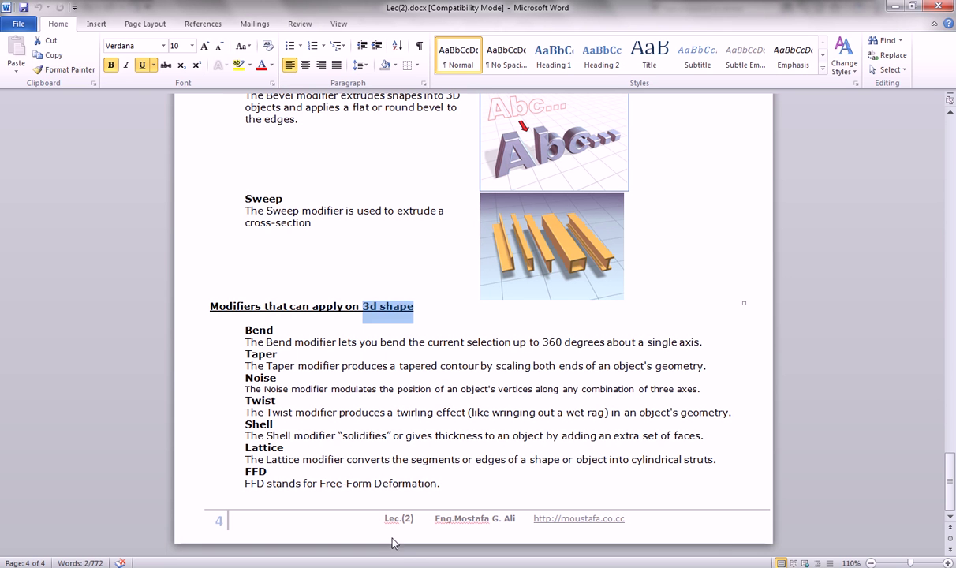
pyautogui.moveTo(245, 330); pyautogui.dragTo(266, 306)
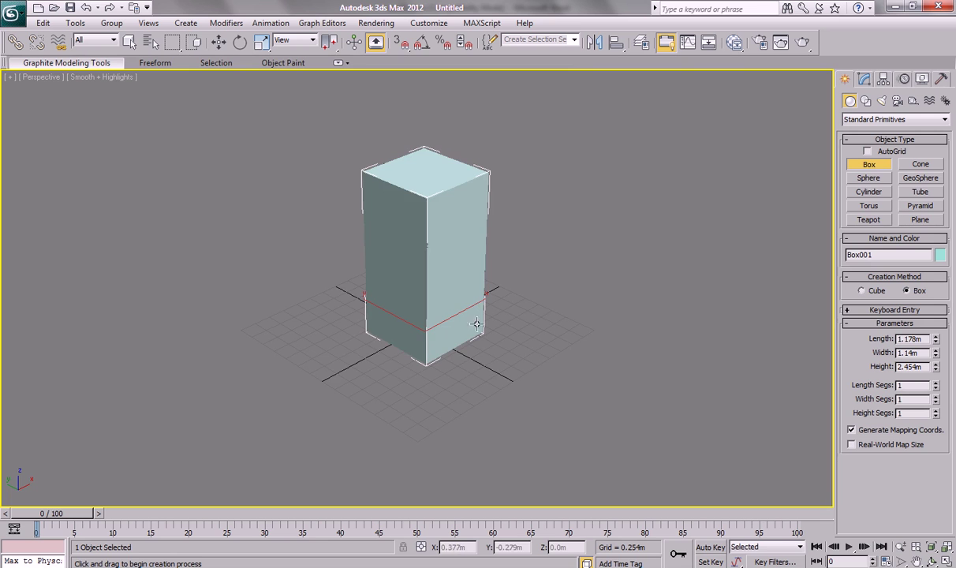
pyautogui.keyDown('alt'); pyautogui.moveTo(351, 369); pyautogui.dragTo(447, 320, button='middle'); pyautogui.keyUp('alt')
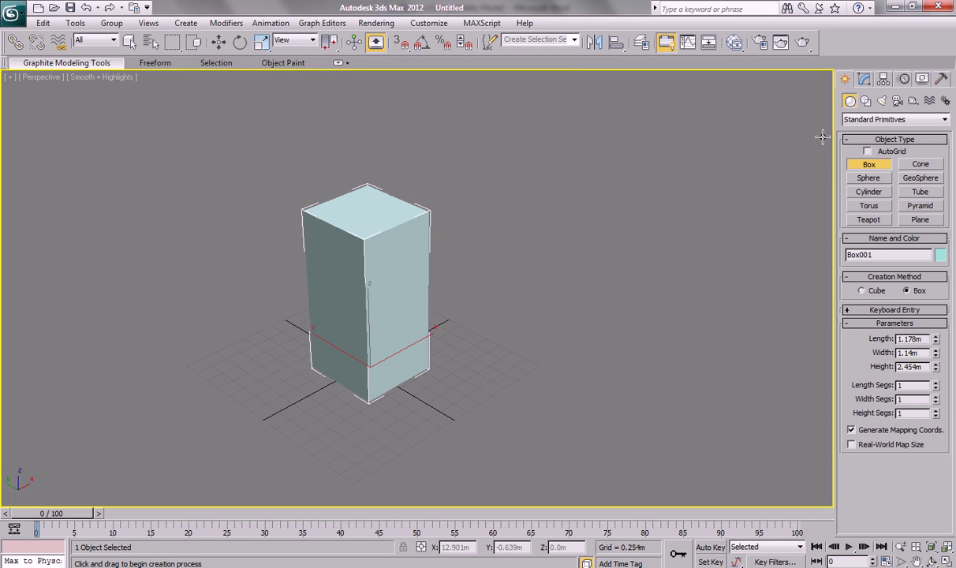
# Apply a Bend modifier to Box001 and raise its angle to 68.5 on the Z axis
pyautogui.click(864, 78)
pyautogui.click(876, 116)
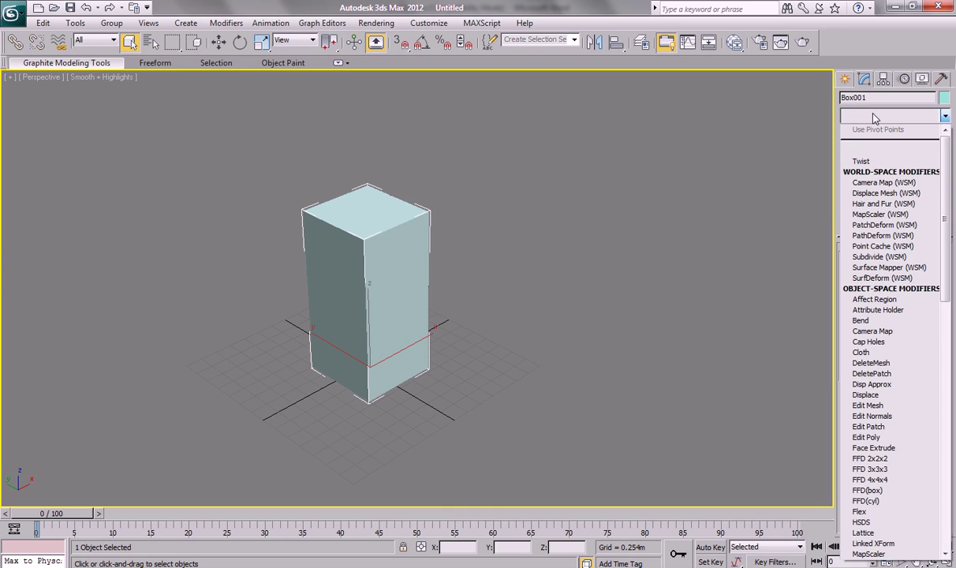
pyautogui.press('b')
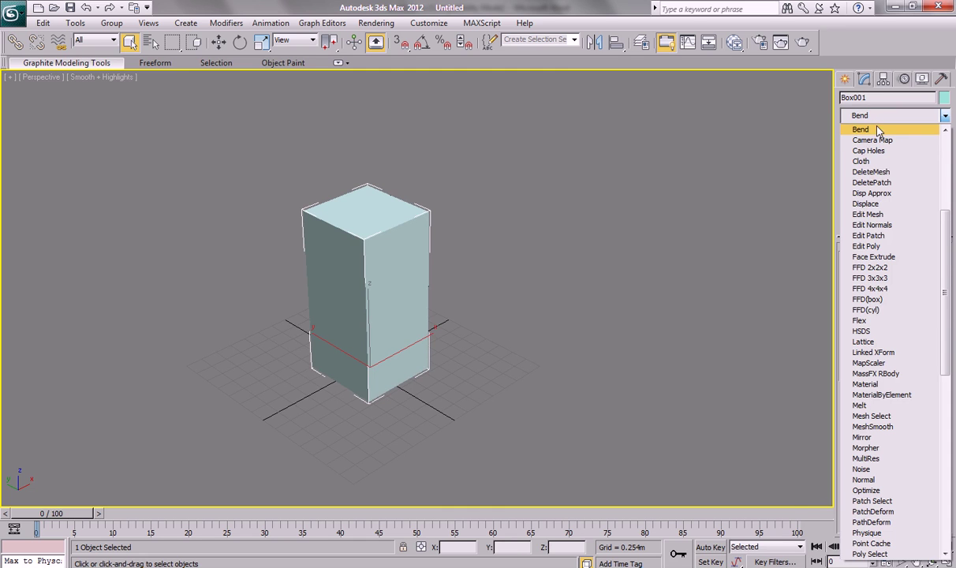
pyautogui.click(878, 131)
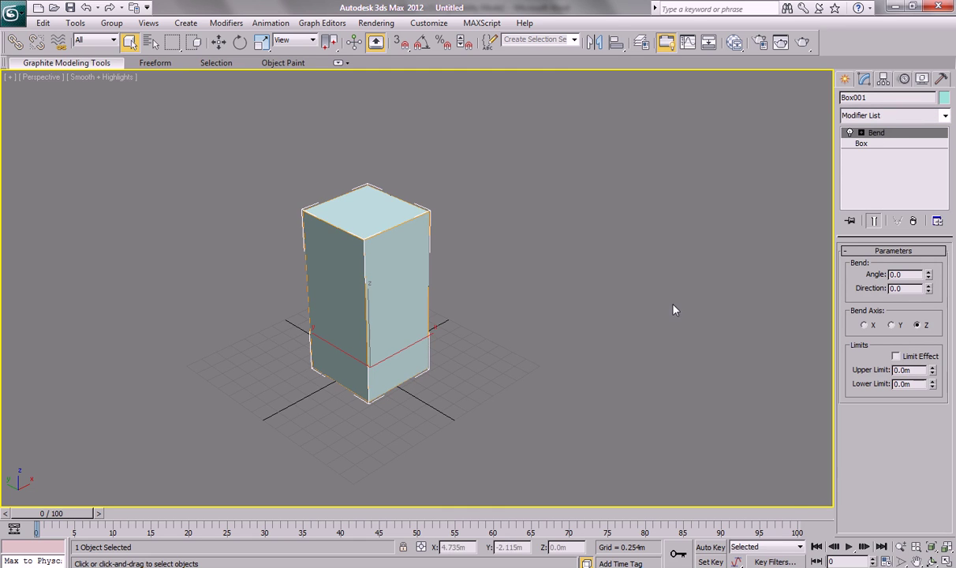
pyautogui.moveTo(674, 310); pyautogui.dragTo(599, 266, button='middle')
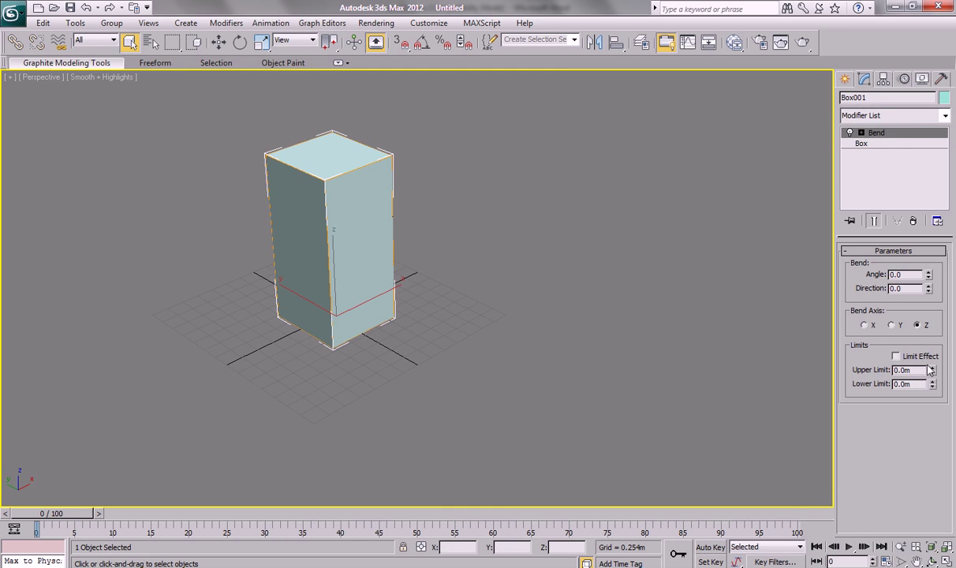
pyautogui.moveTo(928, 275)
pyautogui.mouseDown()
pyautogui.moveTo(954, 243)
pyautogui.moveTo(955, 455)
pyautogui.mouseUp()
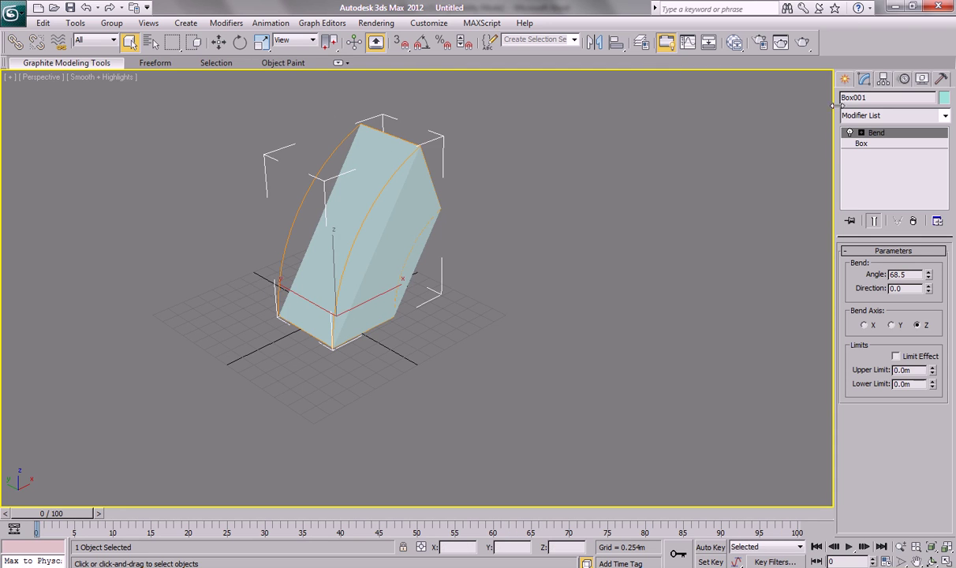
# Select Box in the modifier stack and show Edged Faces with F4
pyautogui.click(846, 81)
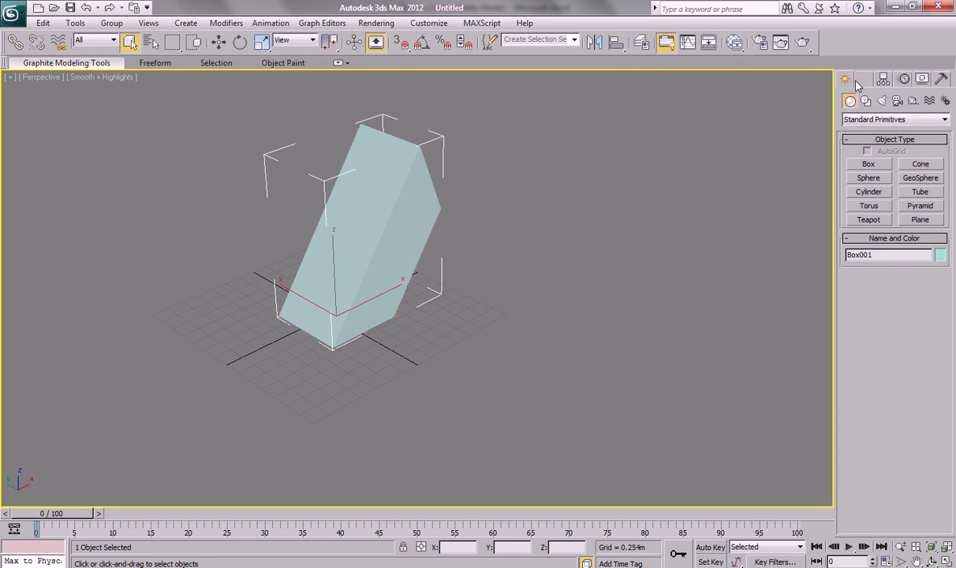
pyautogui.click(865, 79)
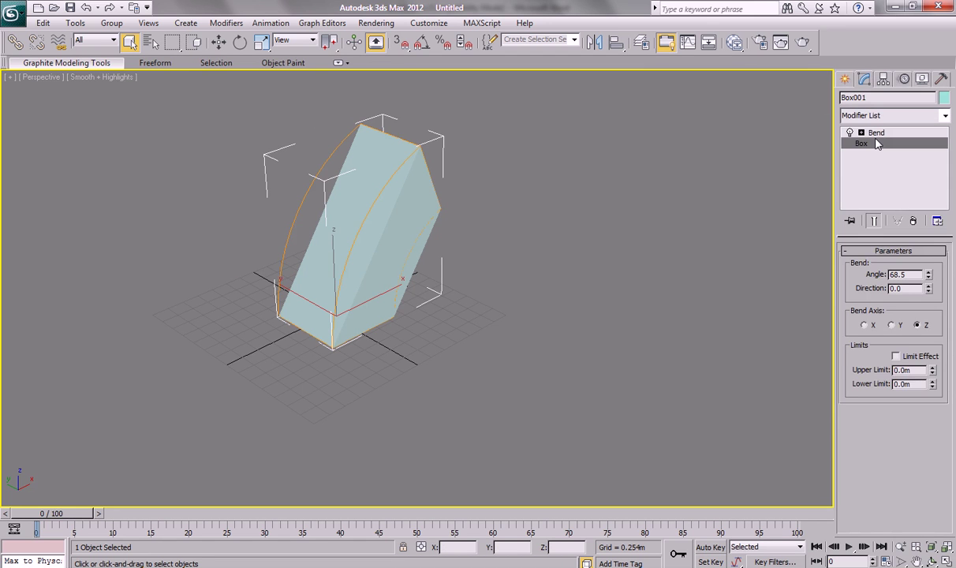
pyautogui.click(868, 143)
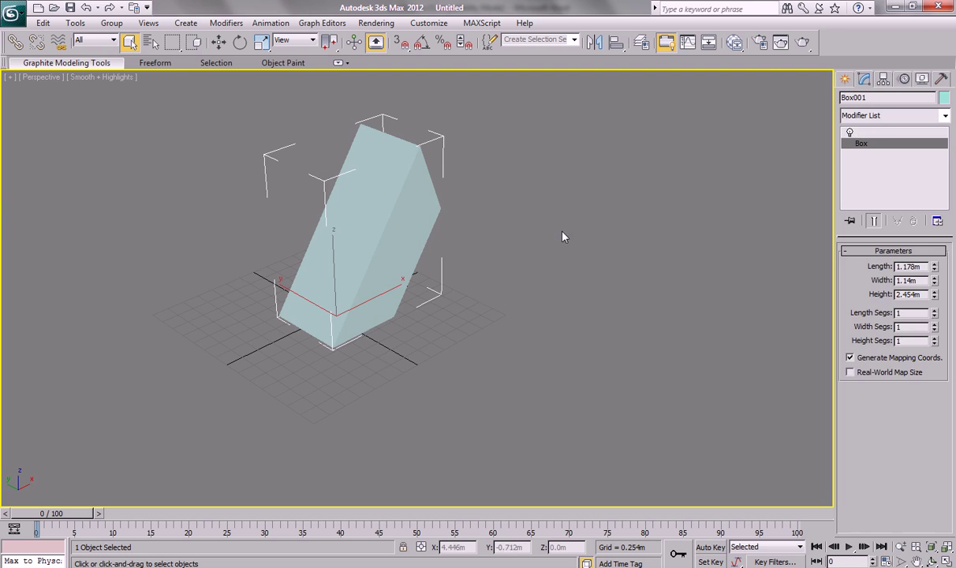
pyautogui.moveTo(563, 235); pyautogui.dragTo(569, 252, button='middle')
pyautogui.press('F4')
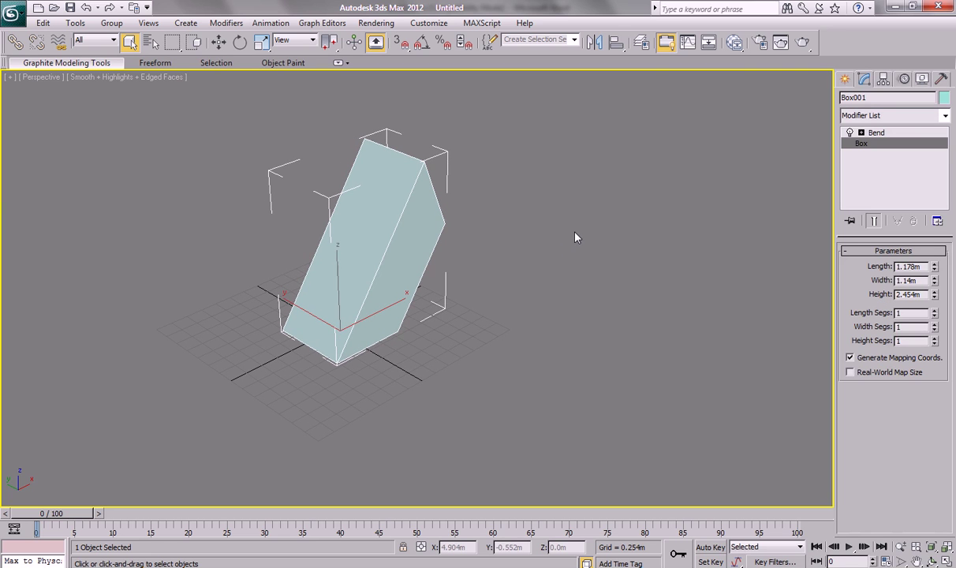
# Try 2 length, 2 width and 10 height segments, toggling the bend off and on to compare
pyautogui.click(935, 310)
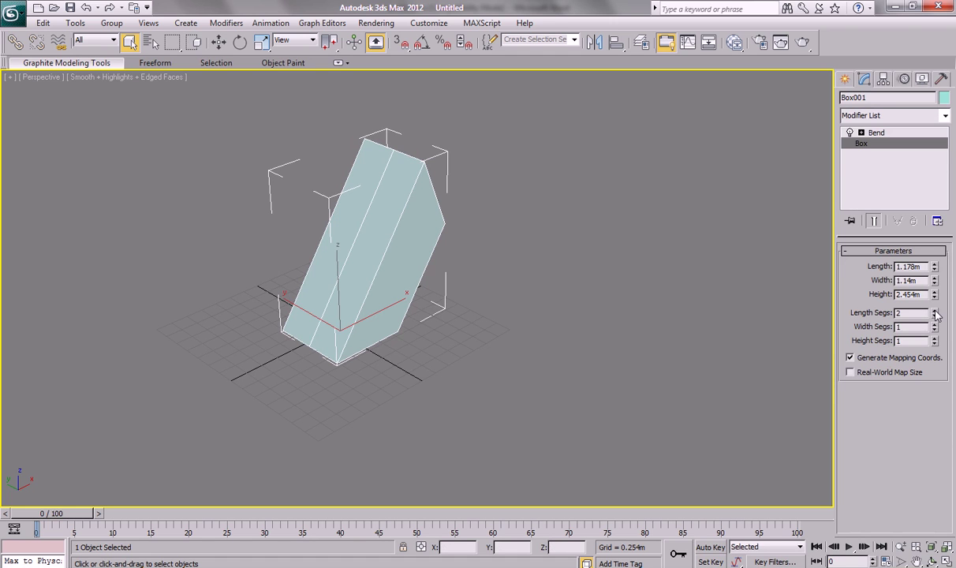
pyautogui.click(935, 324)
pyautogui.click(935, 338)
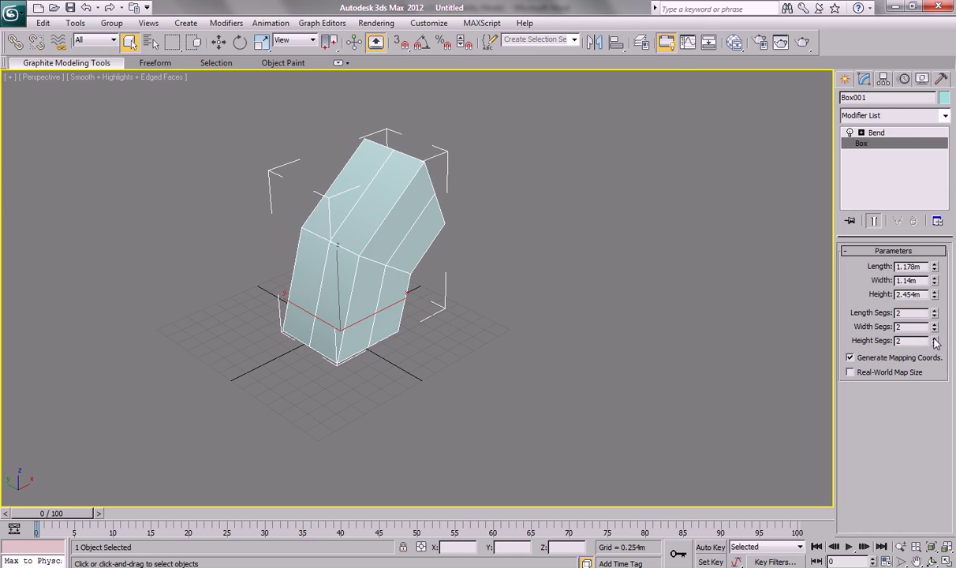
pyautogui.moveTo(935, 342); pyautogui.dragTo(935, 342)
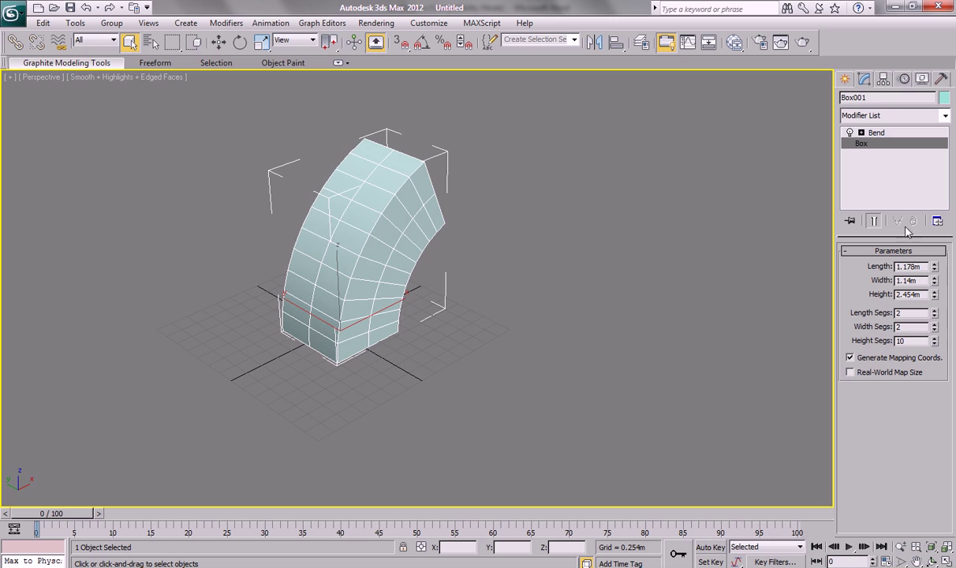
pyautogui.click(850, 134)
pyautogui.click(851, 134)
pyautogui.click(851, 134)
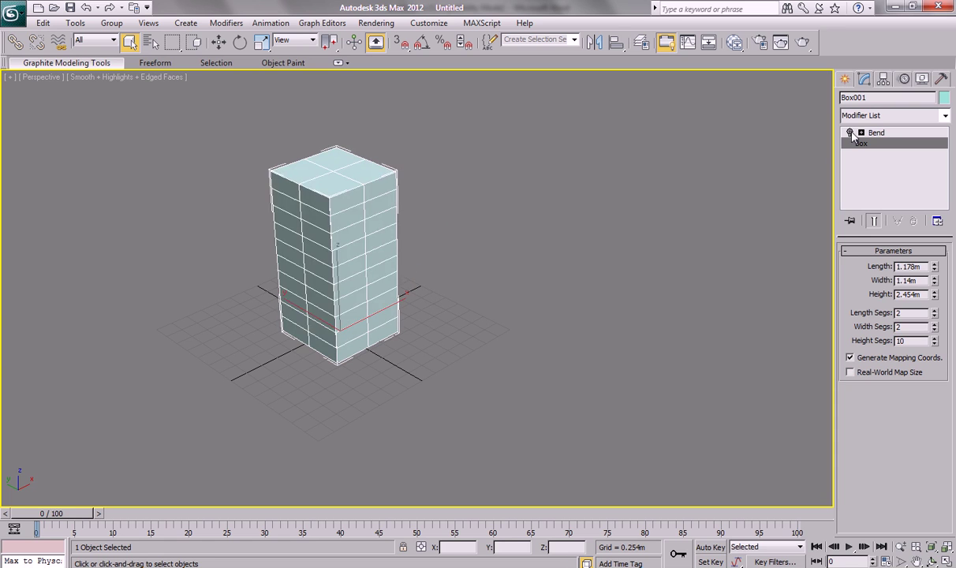
pyautogui.click(851, 134)
pyautogui.click(851, 134)
pyautogui.click(850, 133)
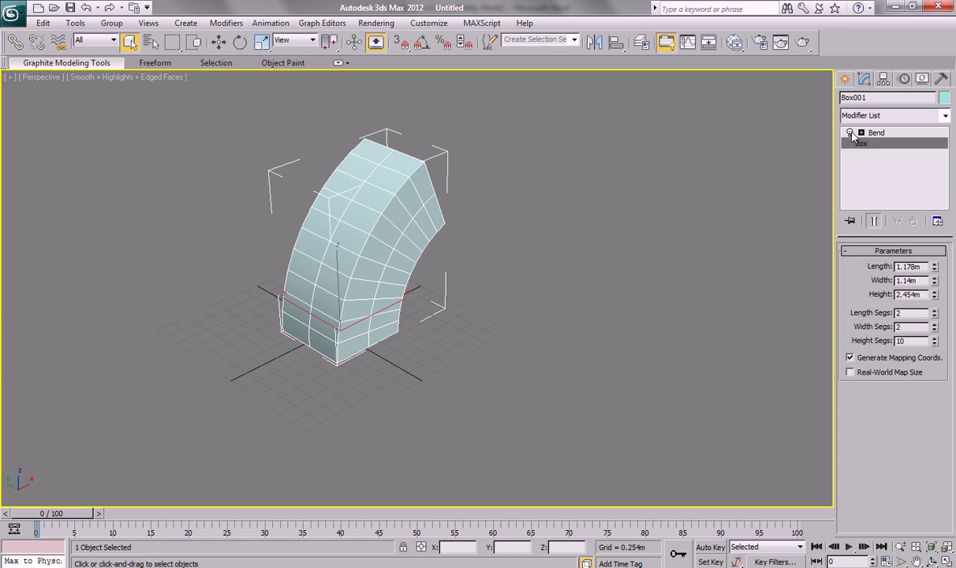
# Reset length and width segments to 1 and raise height segments to 17
pyautogui.click(935, 331)
pyautogui.click(935, 316)
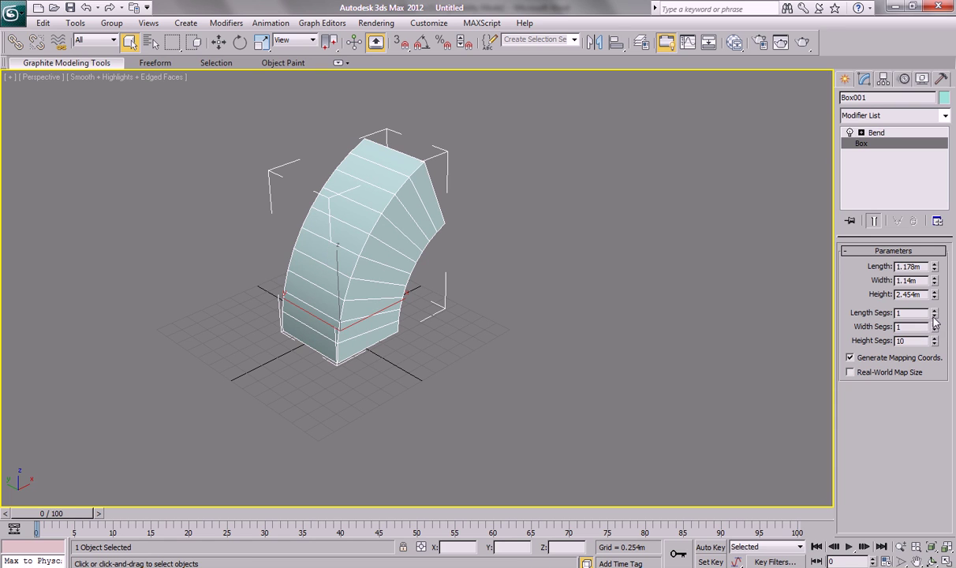
pyautogui.moveTo(935, 338); pyautogui.dragTo(935, 338)
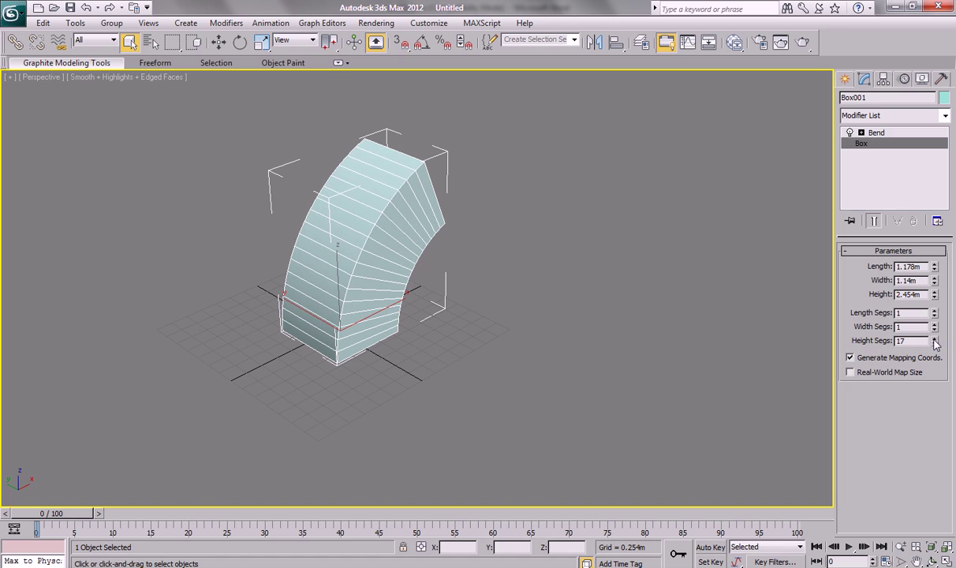
pyautogui.click(877, 133)
# Vary the bend angle and direction, reset both to zero, then arch the box to 126.5°
pyautogui.moveTo(928, 276)
pyautogui.mouseDown()
pyautogui.moveTo(930, 315)
pyautogui.moveTo(953, 248)
pyautogui.moveTo(948, 310)
pyautogui.moveTo(919, 320)
pyautogui.moveTo(914, 273)
pyautogui.moveTo(919, 309)
pyautogui.moveTo(914, 292)
pyautogui.mouseUp()
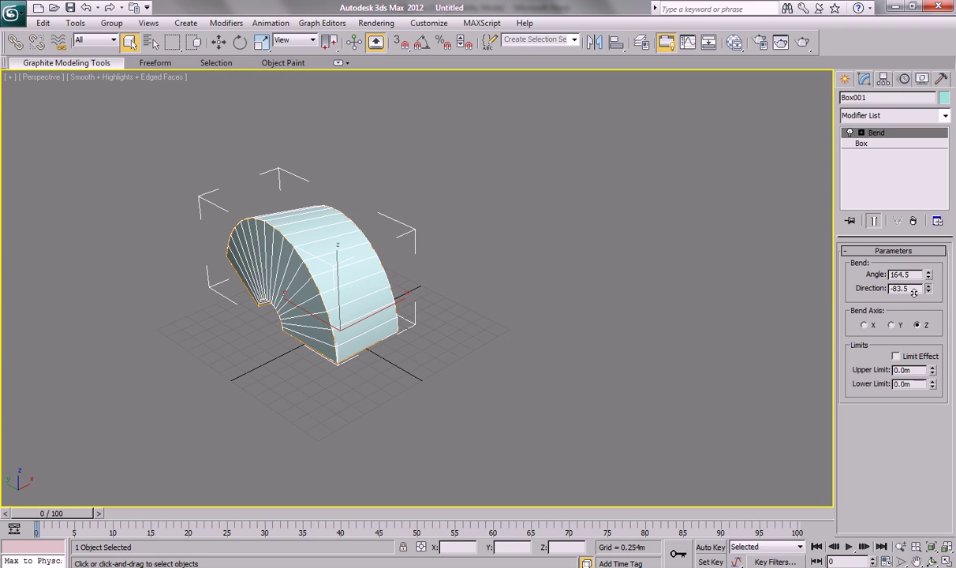
pyautogui.moveTo(915, 292)
pyautogui.mouseDown()
pyautogui.moveTo(919, 320)
pyautogui.moveTo(921, 262)
pyautogui.moveTo(927, 289)
pyautogui.mouseUp()
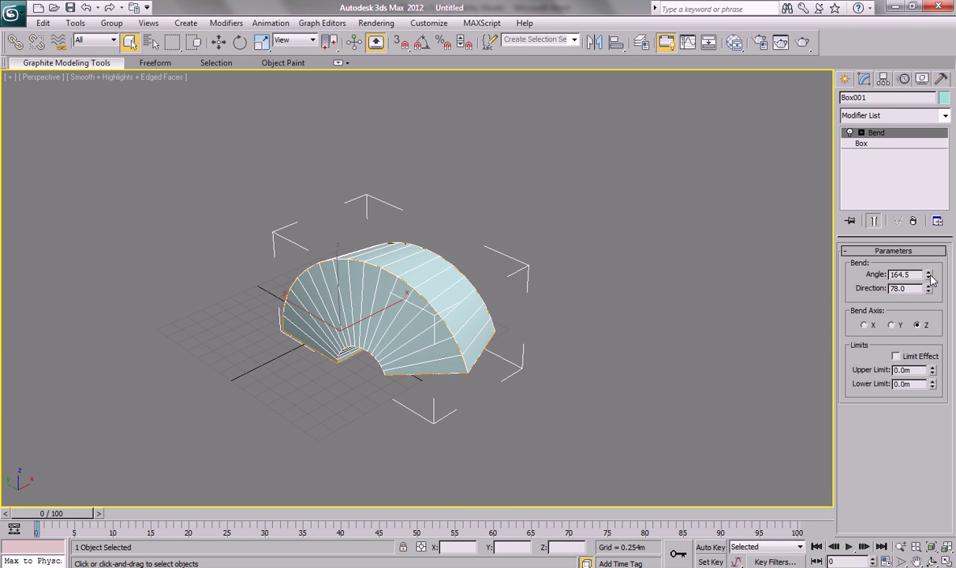
pyautogui.rightClick(929, 276)
pyautogui.rightClick(884, 267)
pyautogui.click(915, 276)
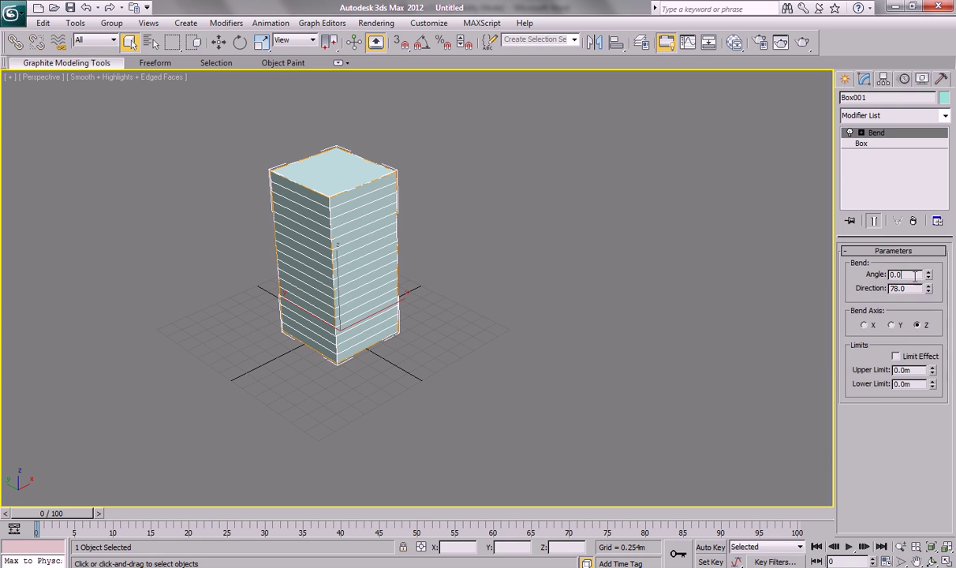
pyautogui.rightClick(929, 289)
pyautogui.moveTo(928, 274)
pyautogui.mouseDown()
pyautogui.moveTo(940, 291)
pyautogui.moveTo(890, 254)
pyautogui.mouseUp()
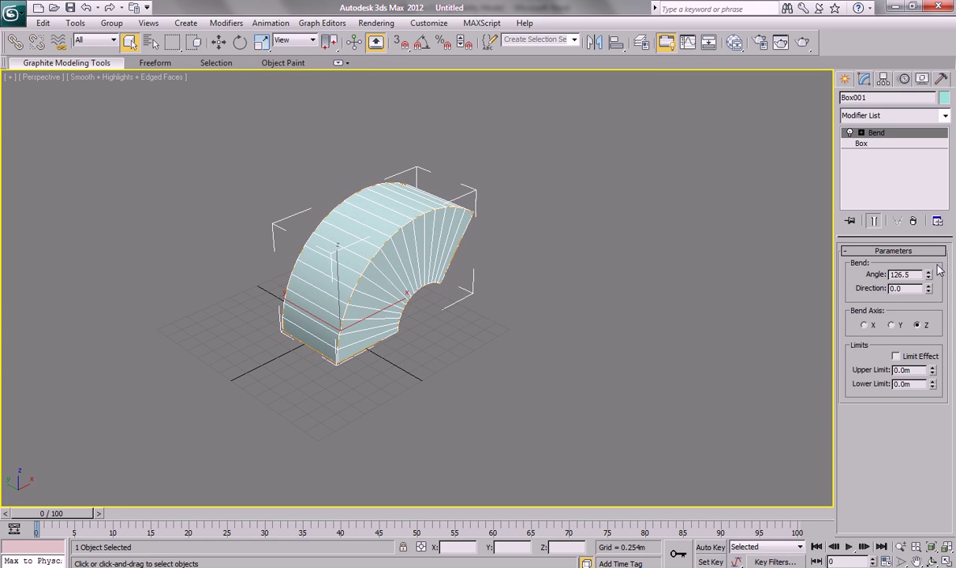
# Compare the X, Y and Z bend axes, leaving the bend on X
pyautogui.click(865, 325)
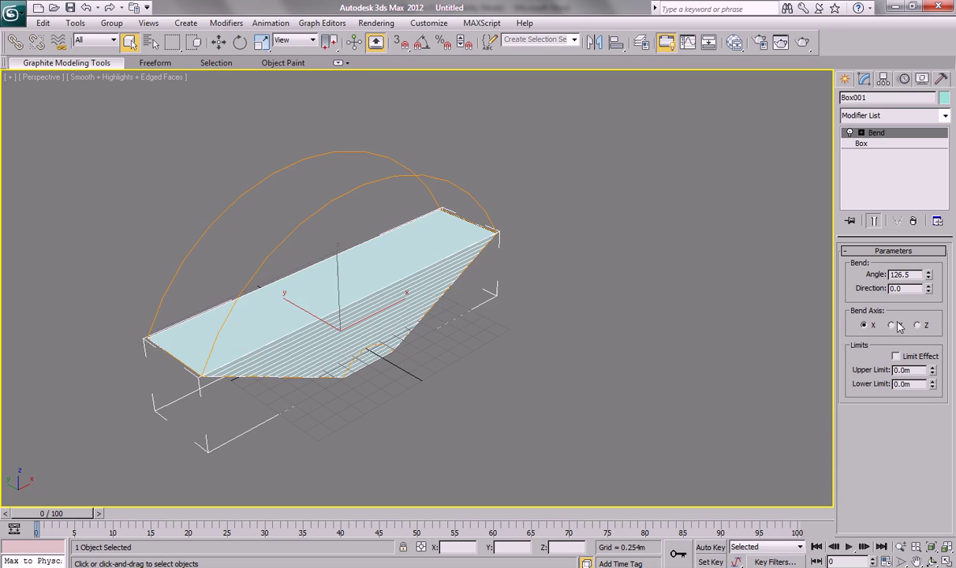
pyautogui.click(892, 325)
pyautogui.click(918, 325)
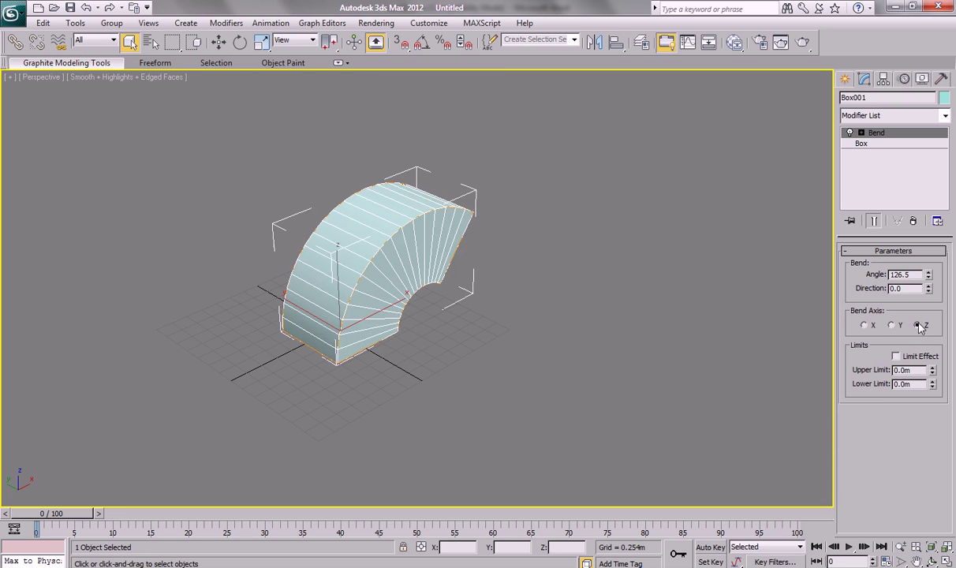
pyautogui.click(868, 326)
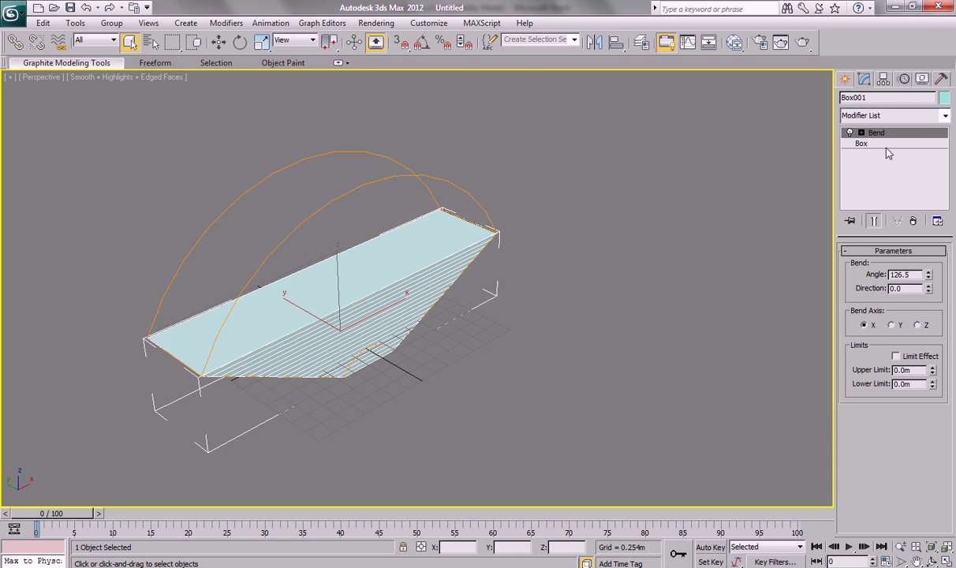
pyautogui.click(884, 144)
# Raise the box's length segments to 14
pyautogui.doubleClick(897, 314)
pyautogui.moveTo(936, 313); pyautogui.dragTo(951, 326)
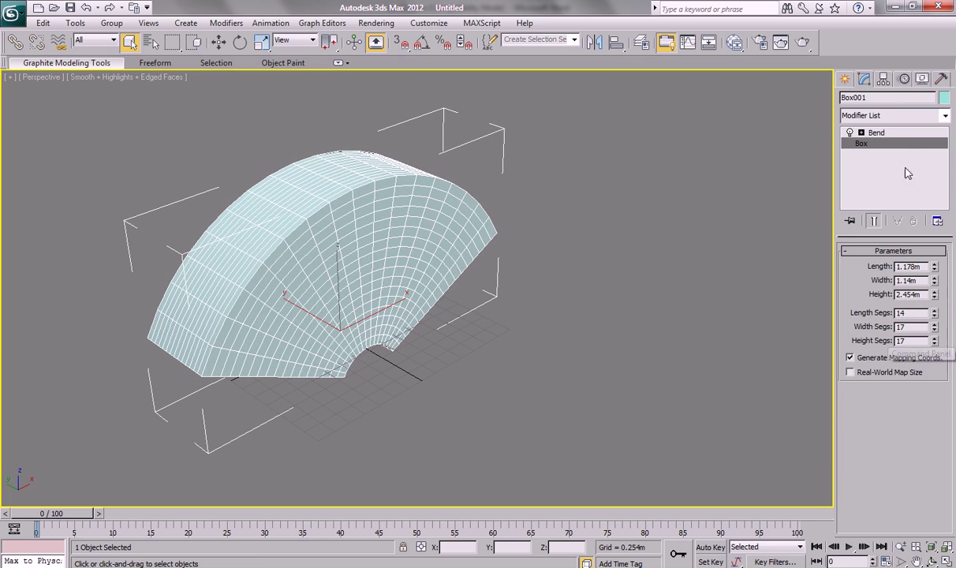
pyautogui.click(878, 133)
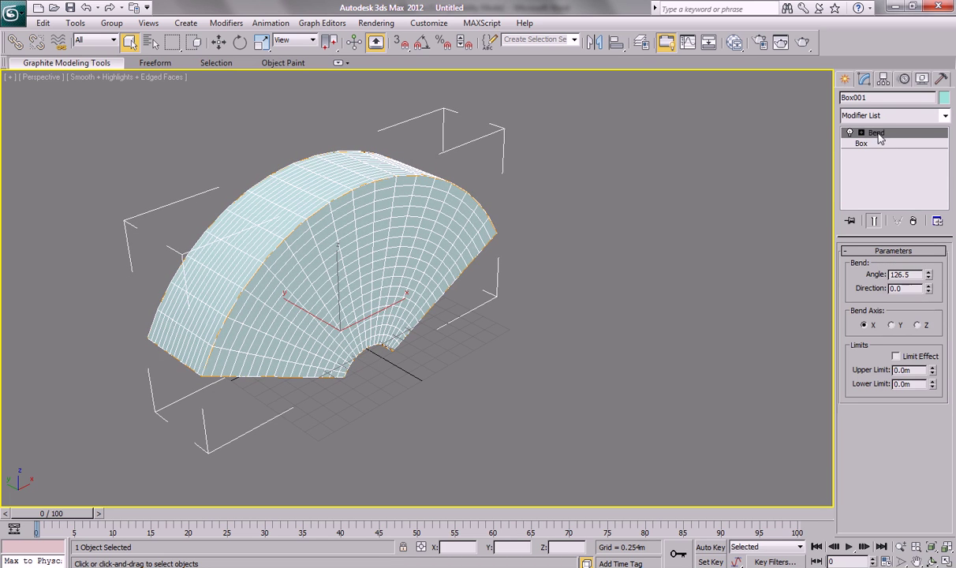
# Try the Z, X and Y bend axes at various angles, finishing on Z at 175°
pyautogui.click(918, 326)
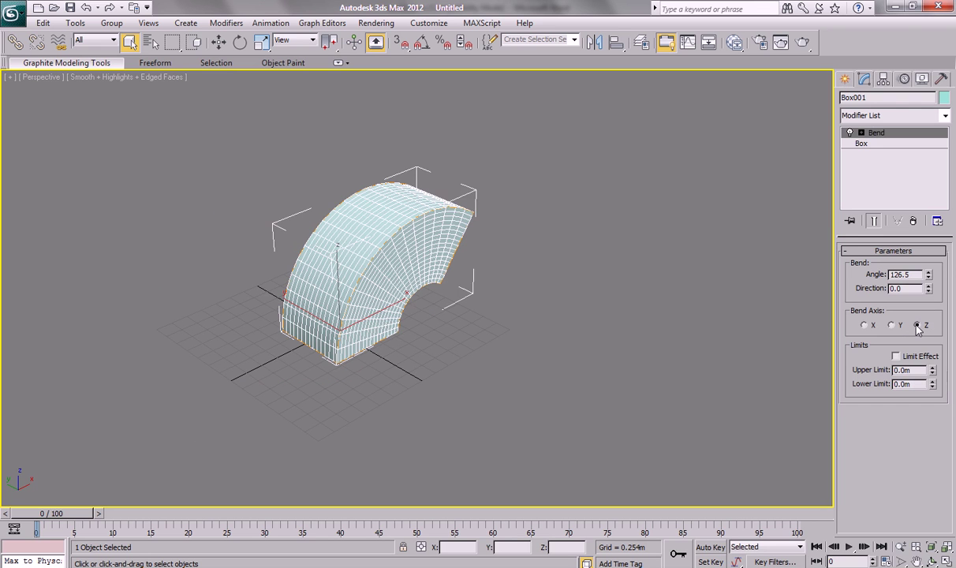
pyautogui.click(866, 326)
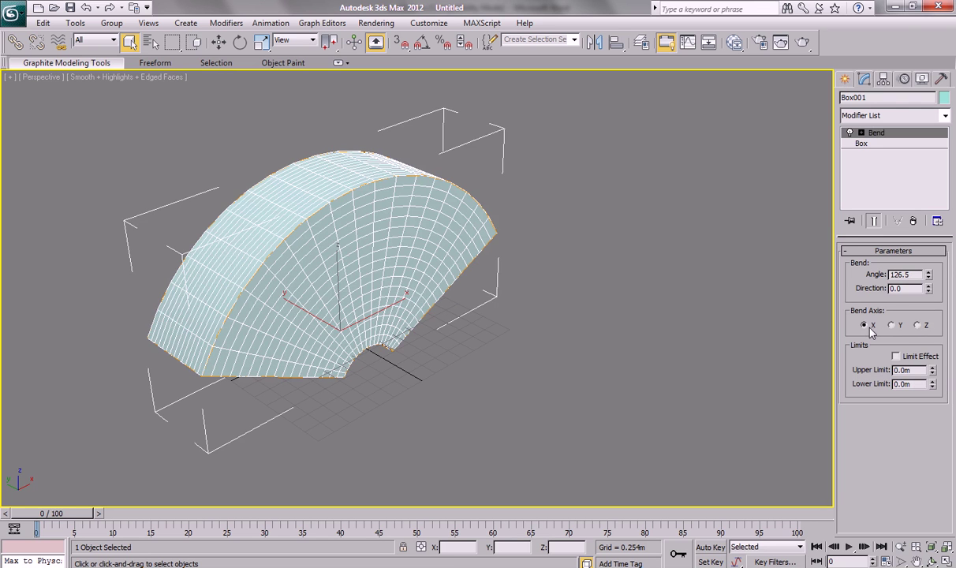
pyautogui.moveTo(927, 275); pyautogui.dragTo(930, 275)
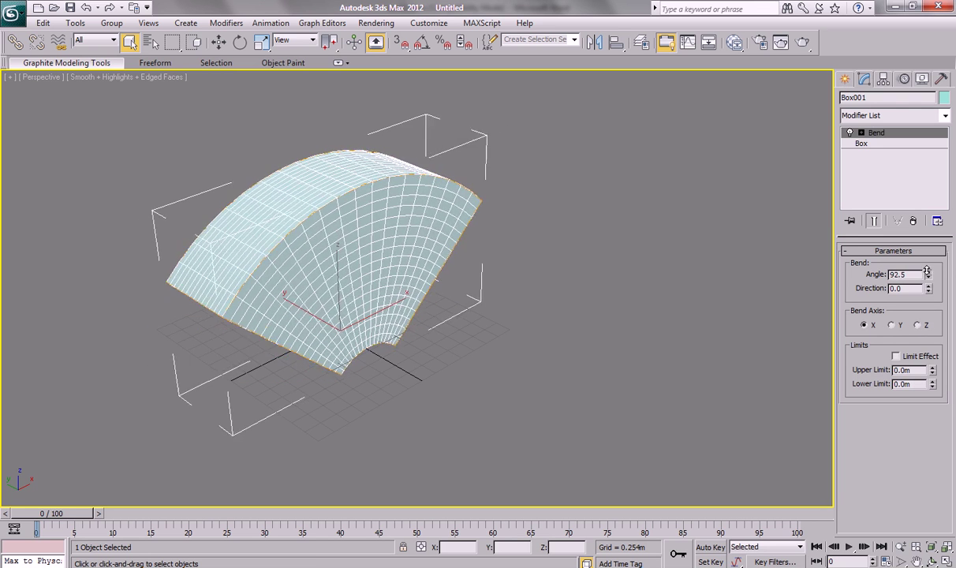
pyautogui.click(893, 325)
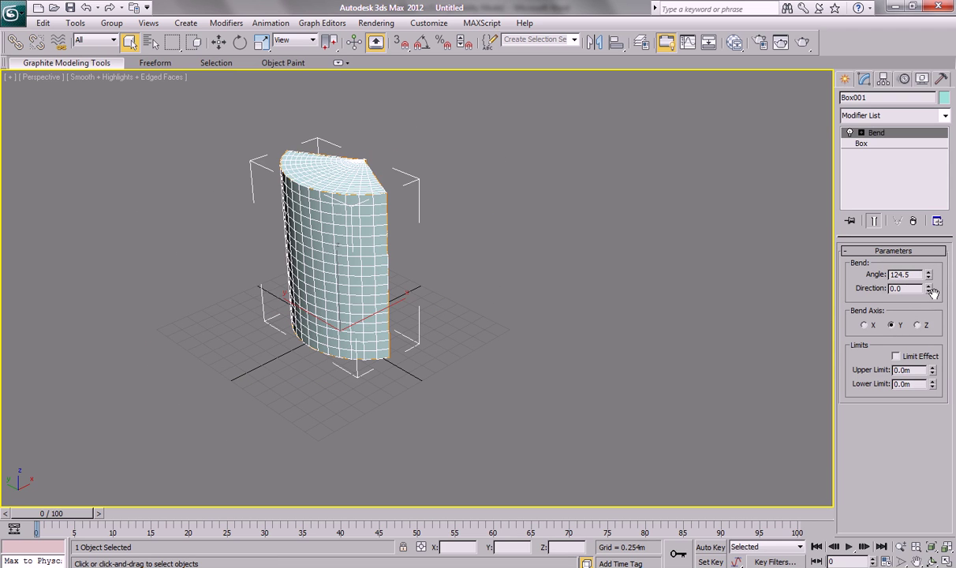
pyautogui.moveTo(935, 282)
pyautogui.mouseDown()
pyautogui.moveTo(951, 256)
pyautogui.moveTo(950, 300)
pyautogui.mouseUp()
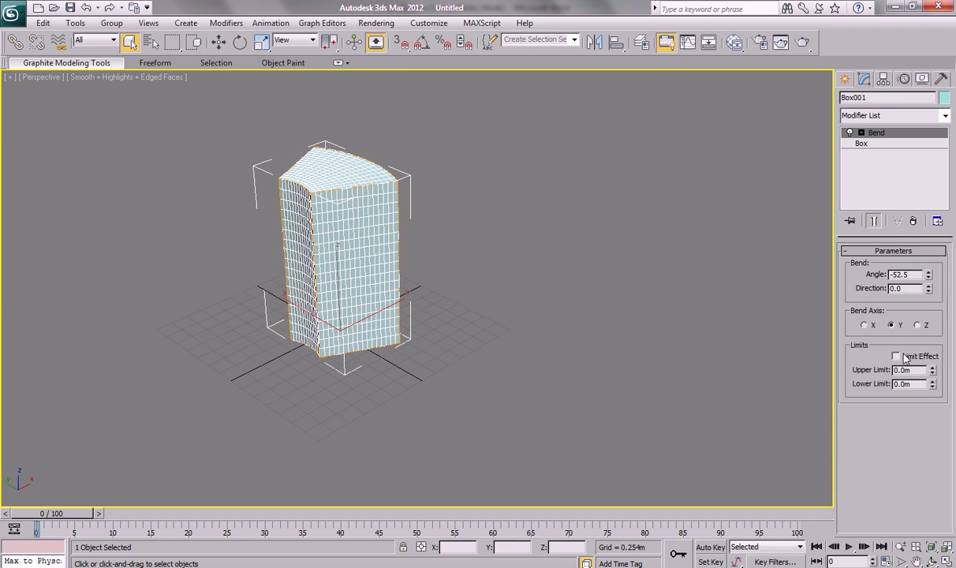
pyautogui.click(917, 325)
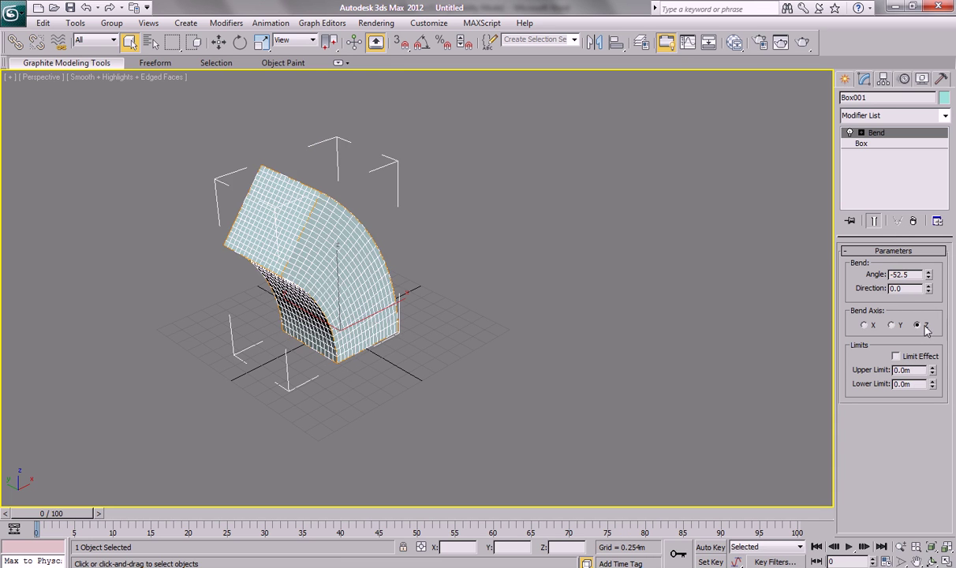
pyautogui.moveTo(929, 274)
pyautogui.mouseDown()
pyautogui.moveTo(937, 224)
pyautogui.moveTo(954, 316)
pyautogui.moveTo(951, 284)
pyautogui.mouseUp()
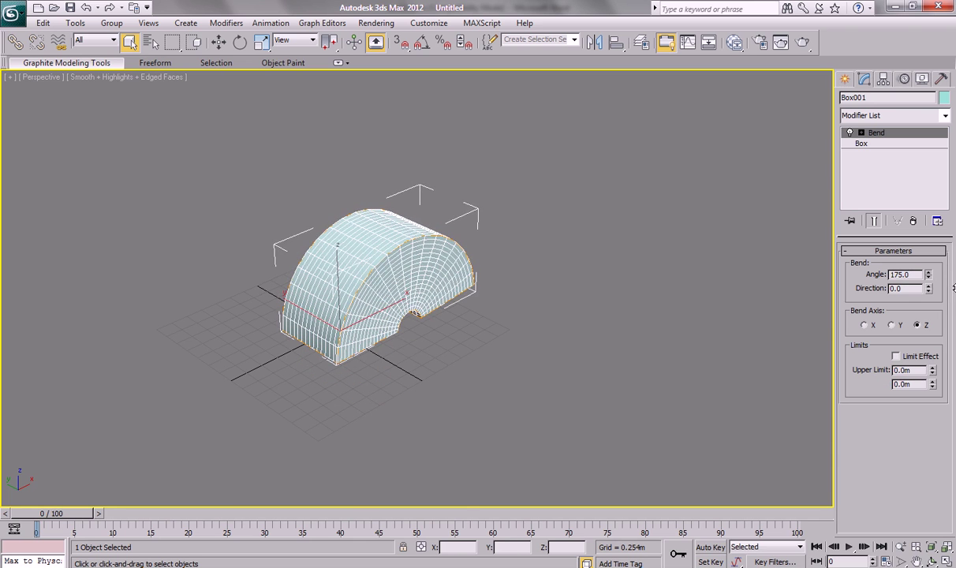
pyautogui.scroll(3, 529, 383)
pyautogui.scroll(3, 527, 356)
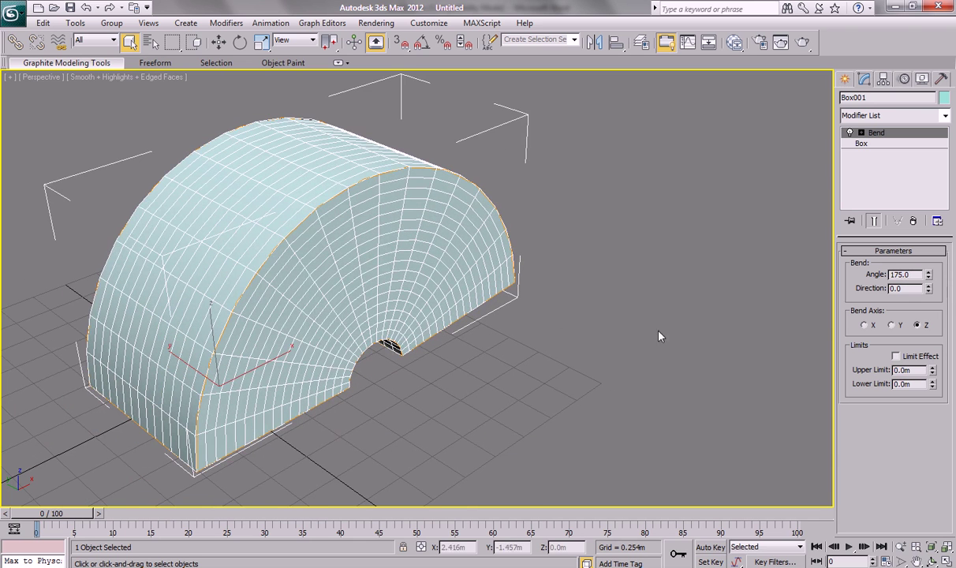
# Turn on Limit Effect and raise the bend's upper limit to 1.903m
pyautogui.click(904, 358)
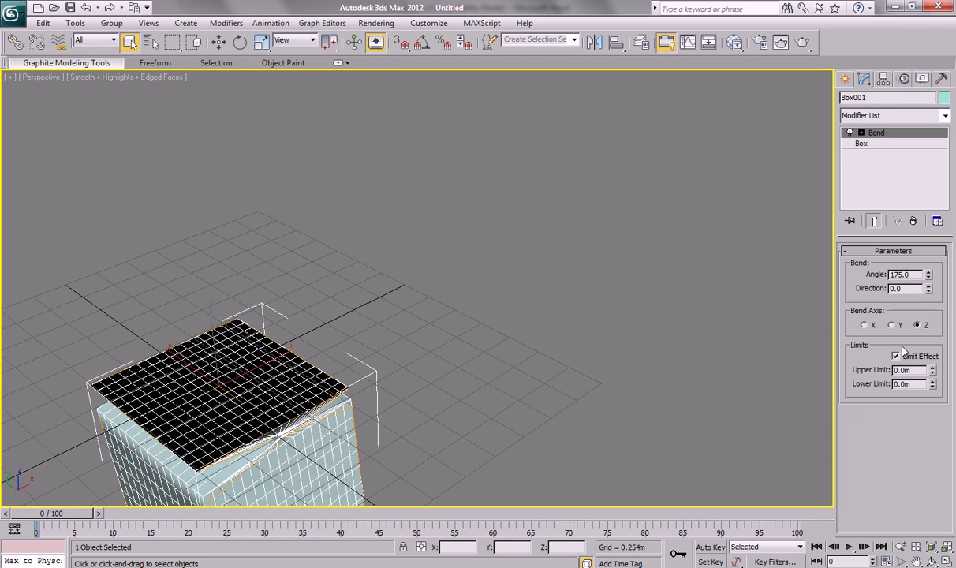
pyautogui.moveTo(932, 367)
pyautogui.mouseDown()
pyautogui.moveTo(953, 374)
pyautogui.moveTo(954, 329)
pyautogui.moveTo(910, 353)
pyautogui.moveTo(762, 239)
pyautogui.mouseUp()
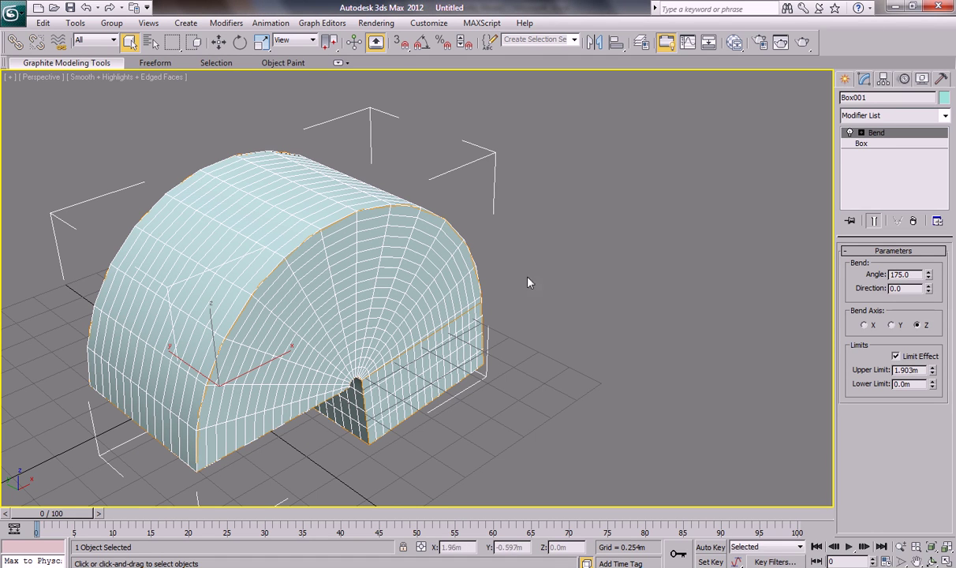
# Select the Bend gizmo and scale it to reshape the curve
pyautogui.click(862, 133)
pyautogui.click(882, 144)
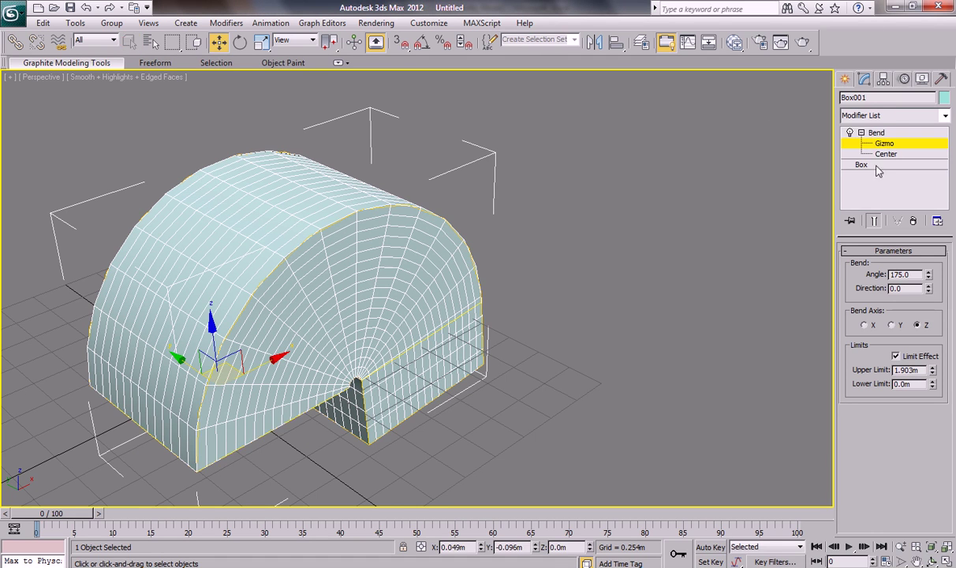
pyautogui.click(264, 45)
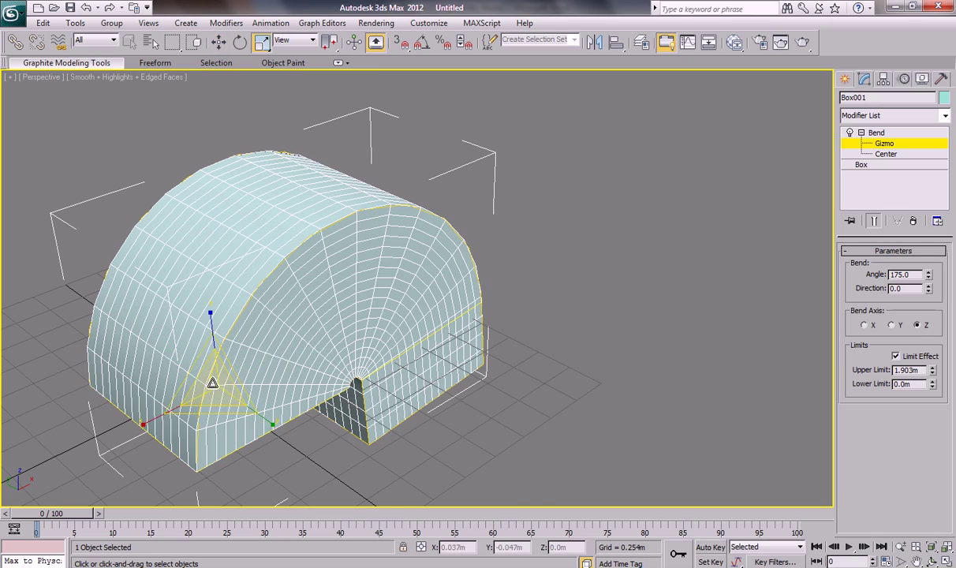
pyautogui.moveTo(201, 375); pyautogui.dragTo(213, 439)
pyautogui.keyDown('alt'); pyautogui.moveTo(245, 298); pyautogui.dragTo(250, 265, button='middle'); pyautogui.keyUp('alt')
# Rotate the Bend gizmo so the box curves over in another direction, then exit gizmo editing
pyautogui.click(241, 46)
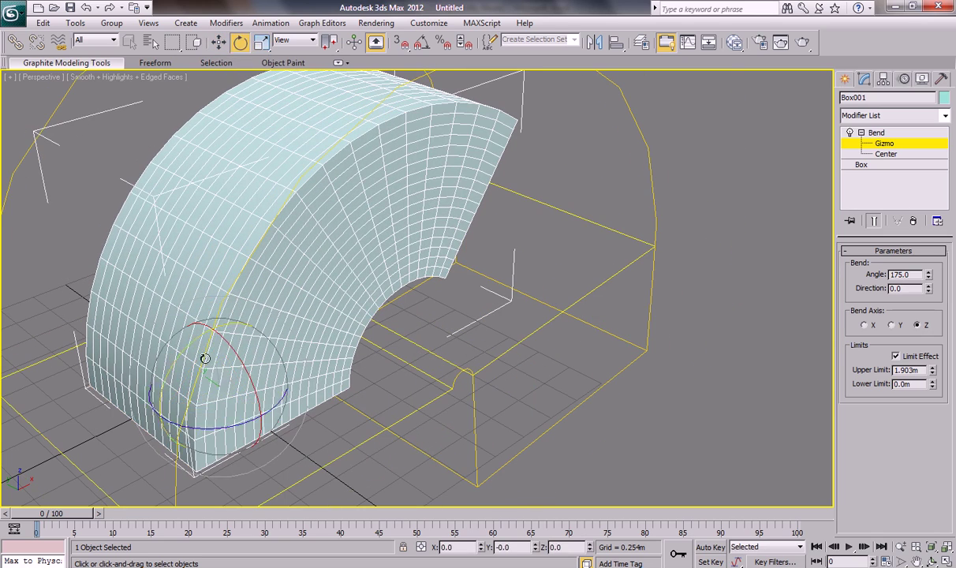
pyautogui.moveTo(229, 407)
pyautogui.keyDown('alt'); pyautogui.mouseDown(button='middle')
pyautogui.moveTo(249, 394)
pyautogui.moveTo(191, 271)
pyautogui.moveTo(252, 379)
pyautogui.moveTo(278, 373)
pyautogui.mouseUp(button='middle'); pyautogui.keyUp('alt')
pyautogui.keyDown('alt'); pyautogui.moveTo(271, 294); pyautogui.dragTo(372, 330, button='middle'); pyautogui.keyUp('alt')
pyautogui.scroll(-3, 371, 330)
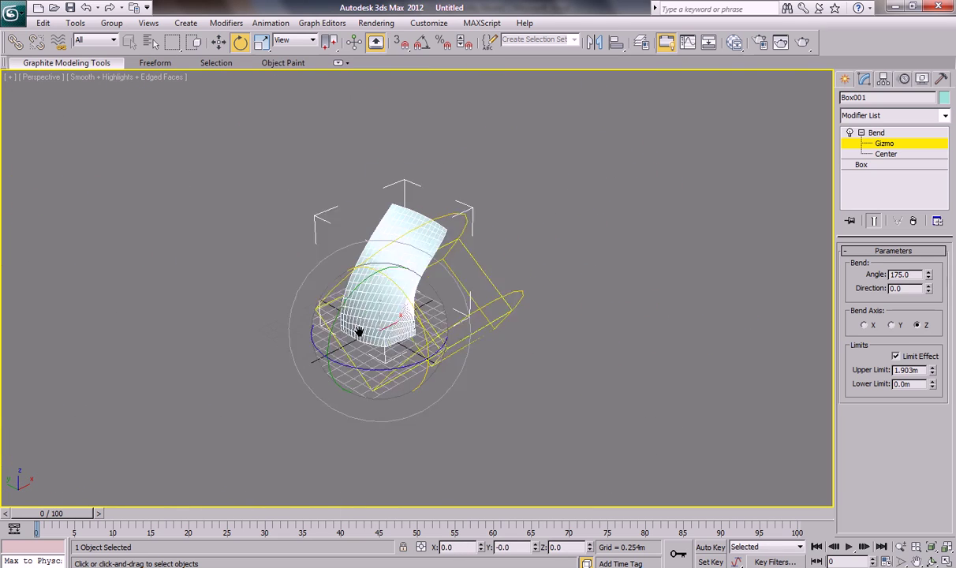
pyautogui.scroll(-1, 311, 309)
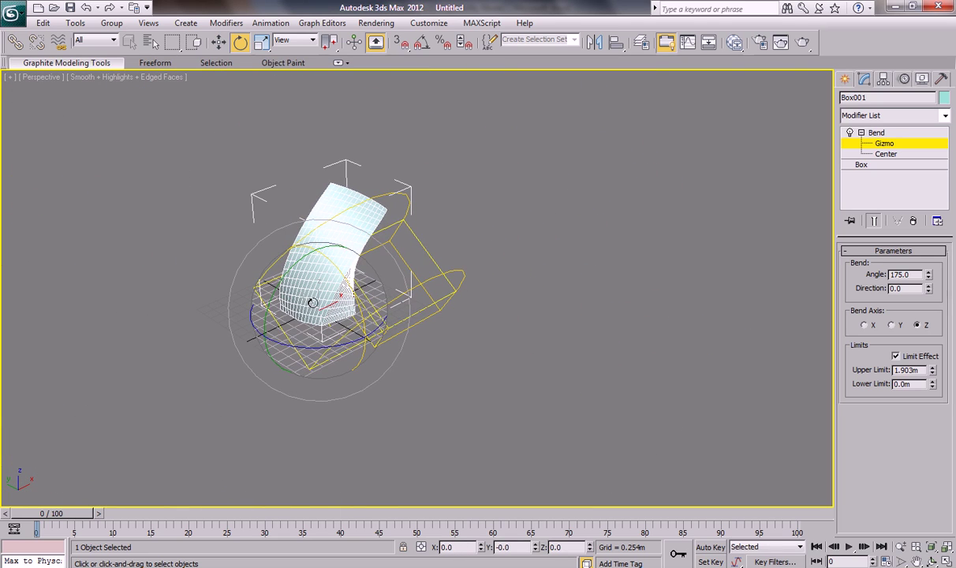
pyautogui.moveTo(311, 308); pyautogui.dragTo(261, 295, button='middle')
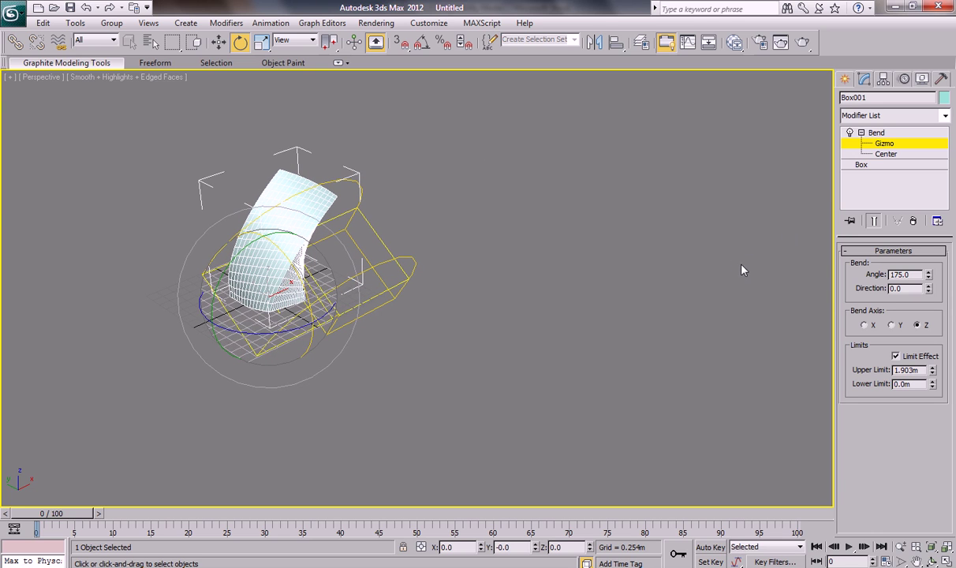
pyautogui.click(867, 134)
pyautogui.click(862, 133)
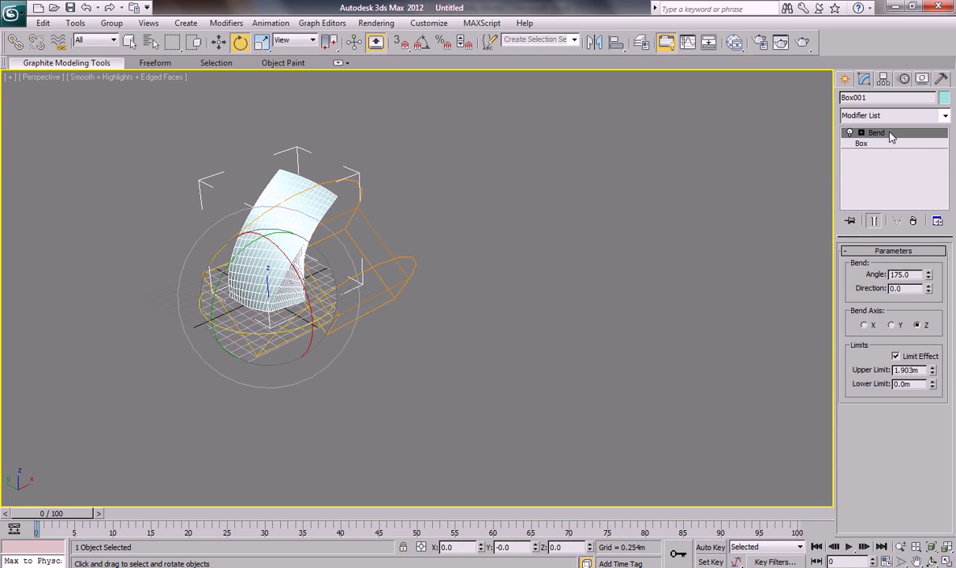
# Remove the Bend, delete Box001, and enable grid snapping with the grid zoomed to fit
pyautogui.click(913, 221)
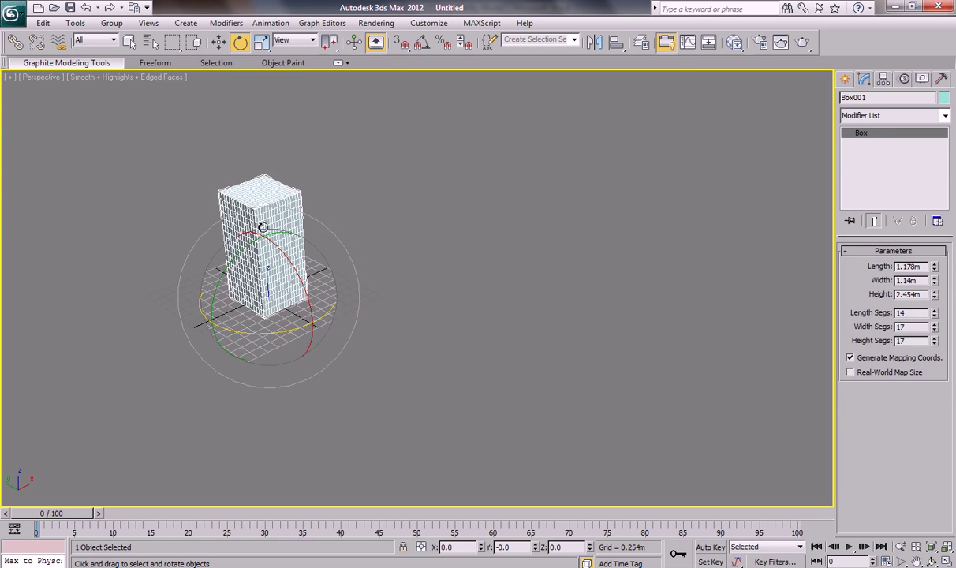
pyautogui.press('Delete')
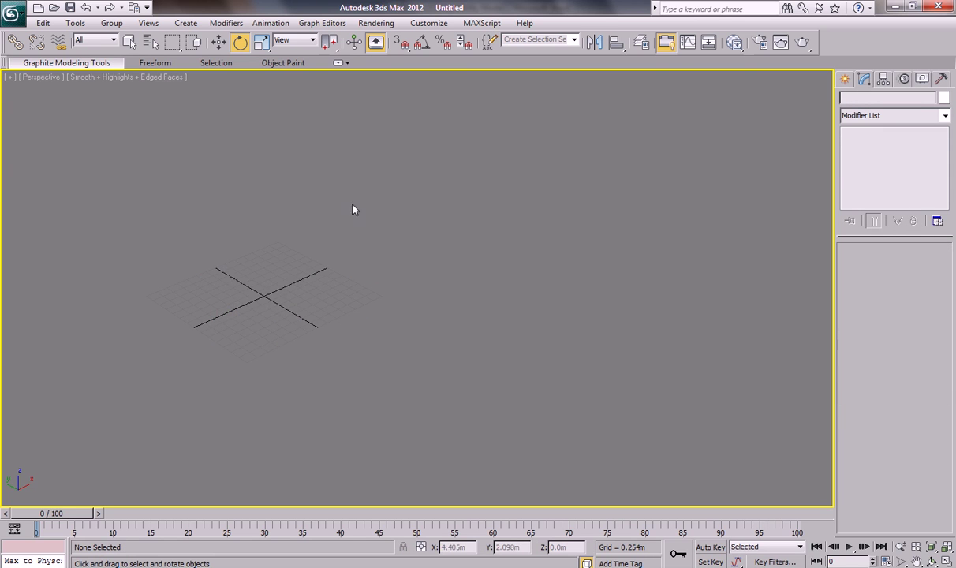
pyautogui.moveTo(274, 233); pyautogui.dragTo(348, 228, button='middle')
pyautogui.press('s')
pyautogui.press('z')
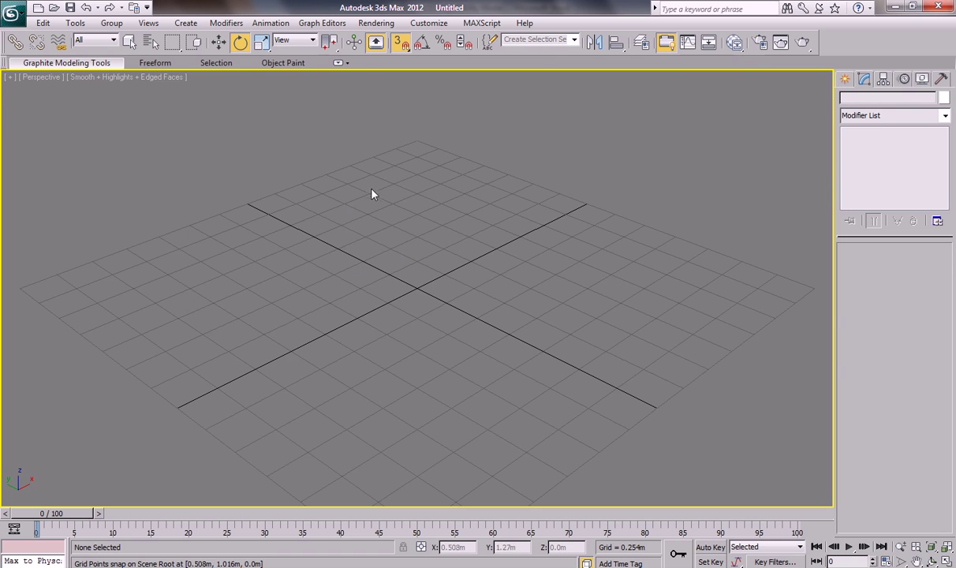
# Draw a new box 1.524m by 2.032m and 0.254m high on the grid
pyautogui.click(845, 79)
pyautogui.click(868, 164)
pyautogui.moveTo(441, 201); pyautogui.dragTo(389, 402)
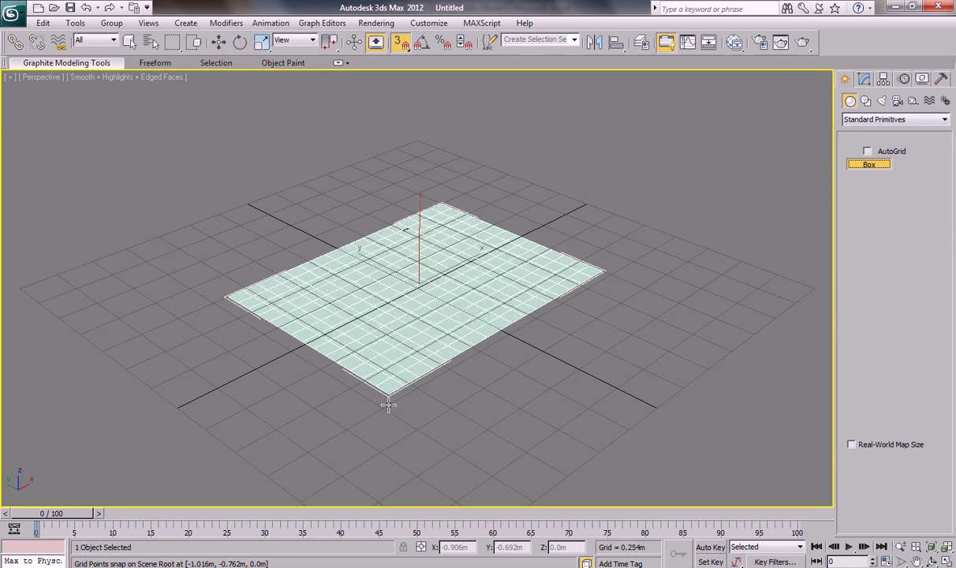
pyautogui.click(386, 422)
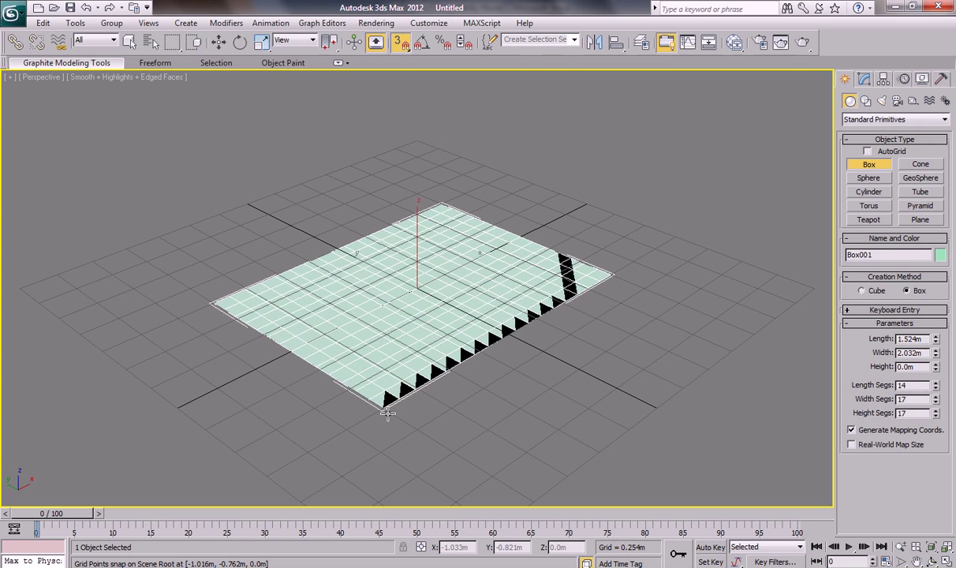
pyautogui.click(388, 405)
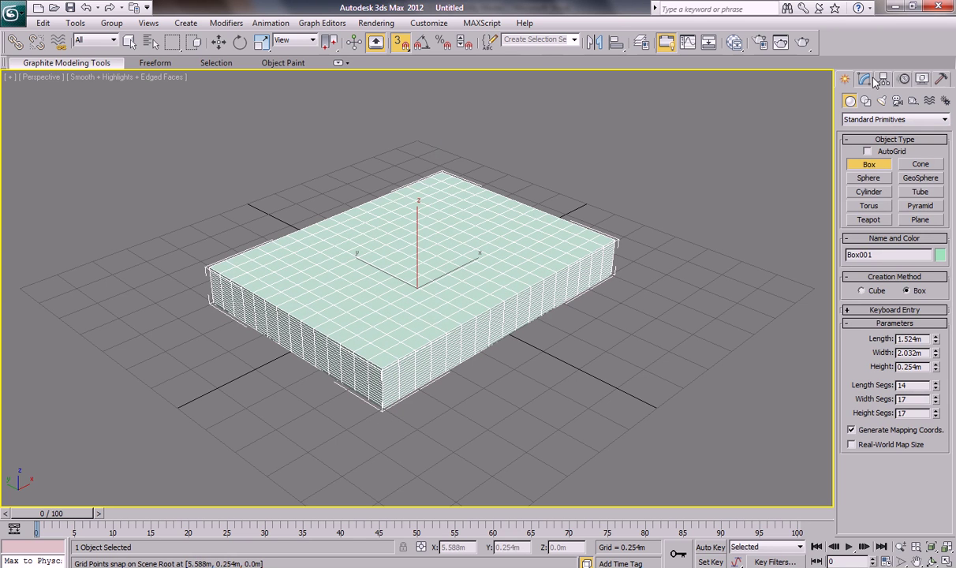
# Reset all segment counts to 1 and flatten the box to 0.025m height
pyautogui.press('e')
pyautogui.rightClick(934, 313)
pyautogui.rightClick(936, 323)
pyautogui.press('Escape')
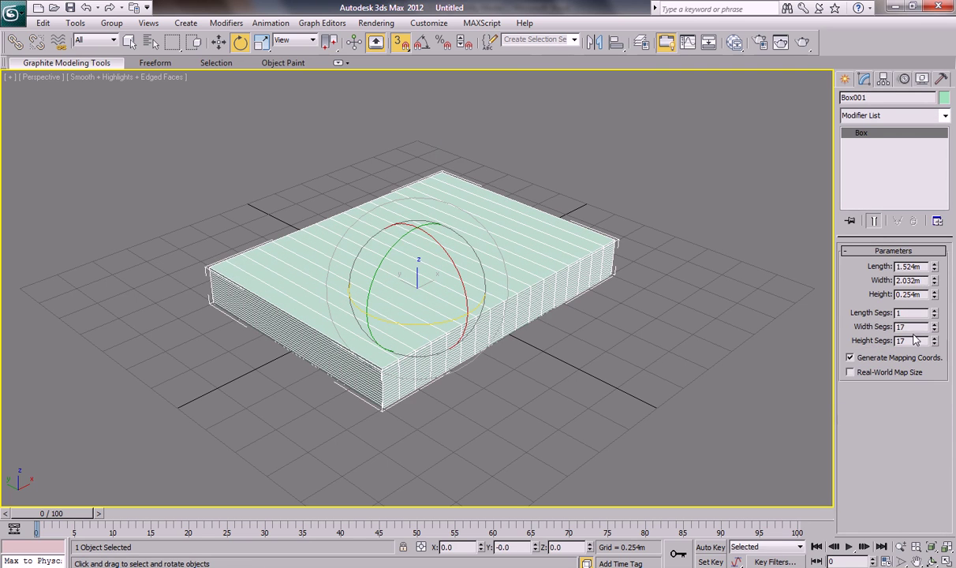
pyautogui.rightClick(934, 327)
pyautogui.rightClick(934, 341)
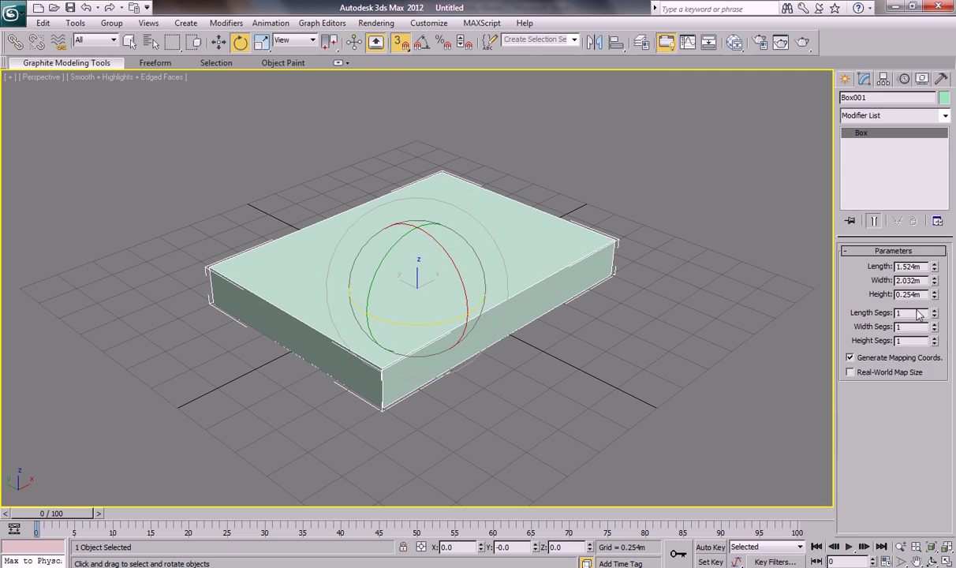
pyautogui.moveTo(935, 294); pyautogui.dragTo(932, 301)
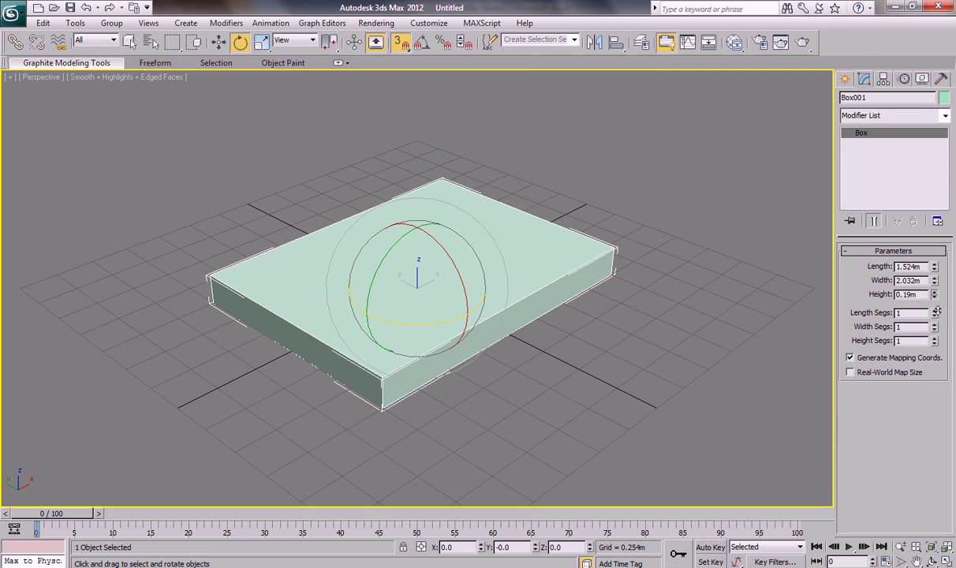
# Raise the slab's length segments to 26 and width segments to 40
pyautogui.scroll(2, 397, 356)
pyautogui.scroll(3, 402, 354)
pyautogui.click(935, 311)
pyautogui.moveTo(935, 314); pyautogui.dragTo(934, 319)
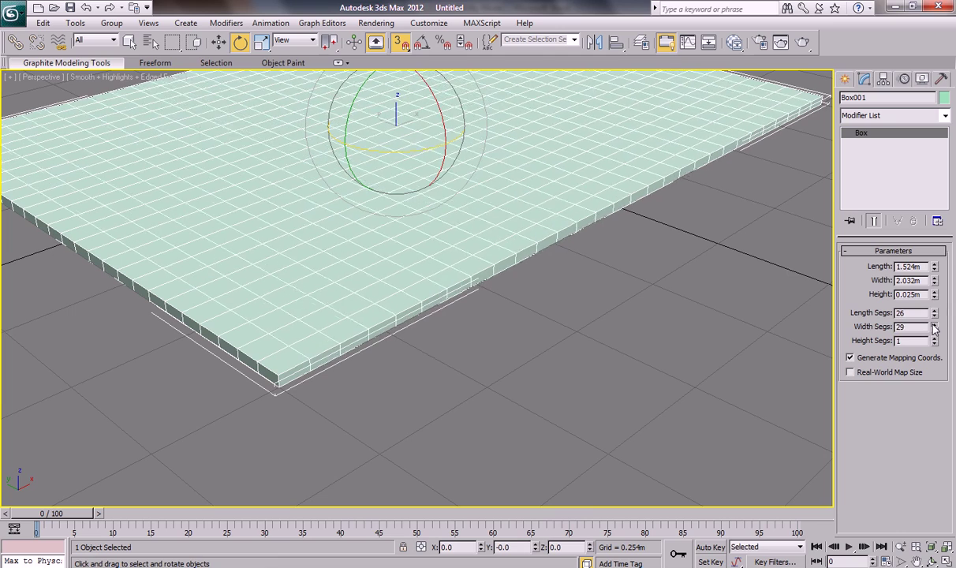
pyautogui.moveTo(570, 276); pyautogui.dragTo(575, 330, button='middle')
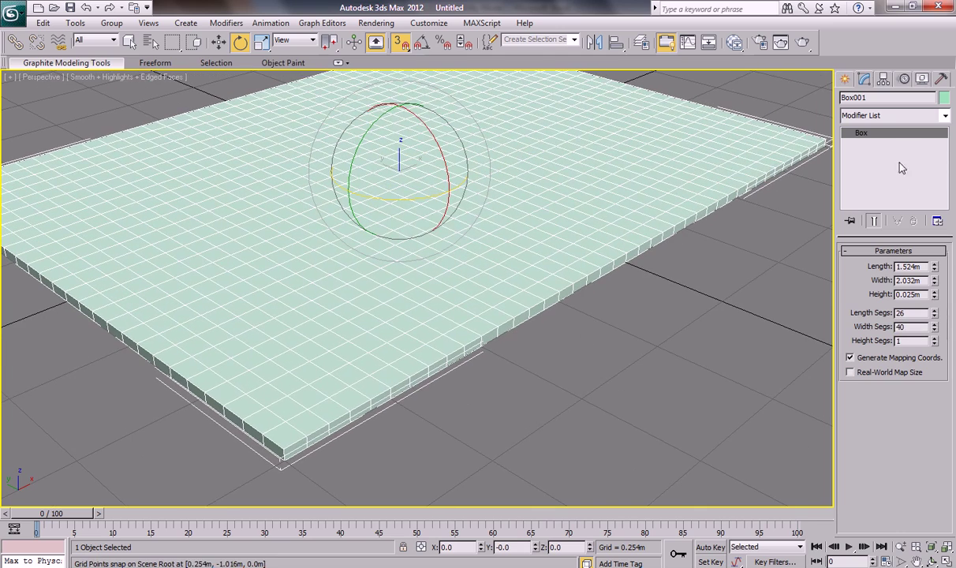
# Add a Bend modifier to the slab and start raising its angle
pyautogui.click(908, 118)
pyautogui.press('b')
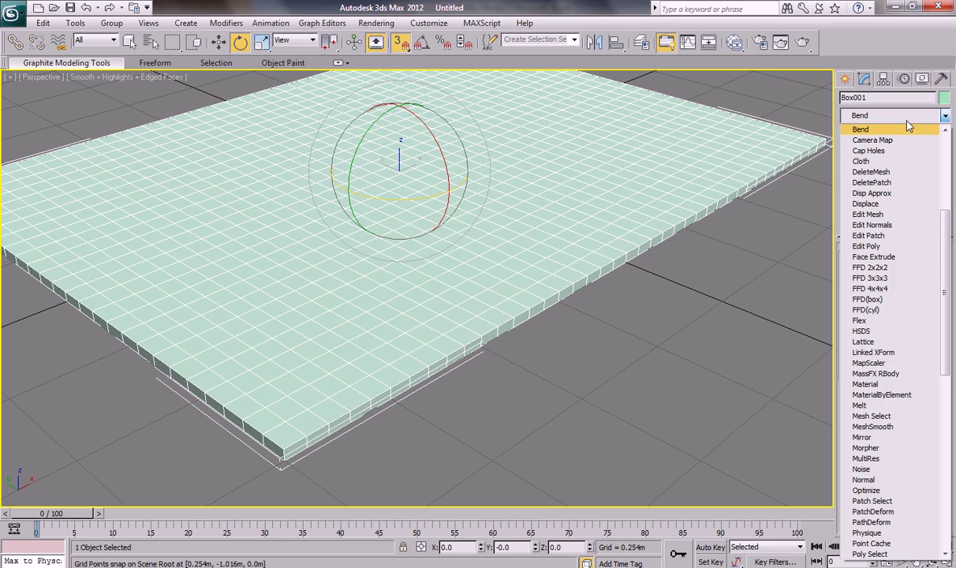
pyautogui.click(907, 128)
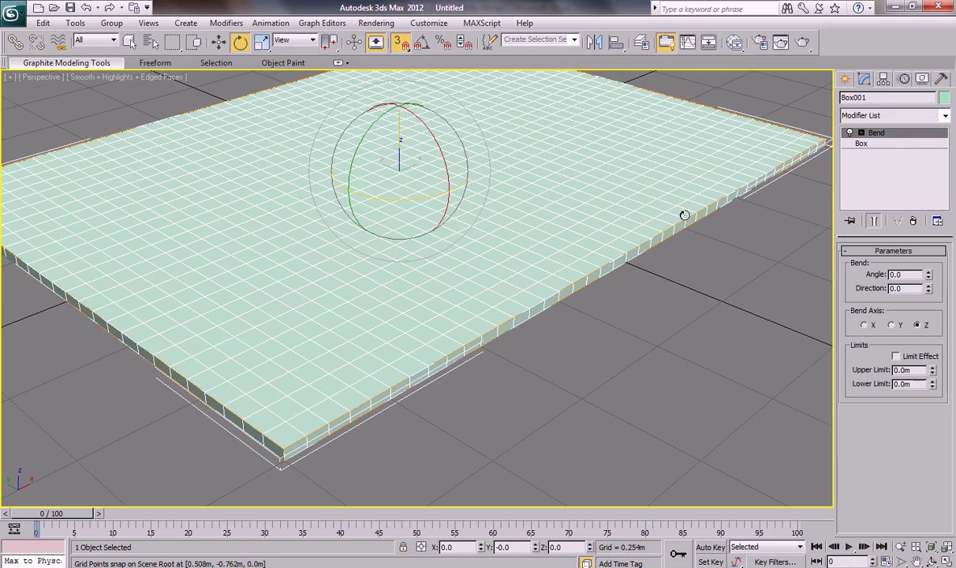
pyautogui.keyDown('alt'); pyautogui.moveTo(684, 214); pyautogui.dragTo(676, 270, button='middle'); pyautogui.keyUp('alt')
pyautogui.moveTo(929, 273); pyautogui.dragTo(937, 229)
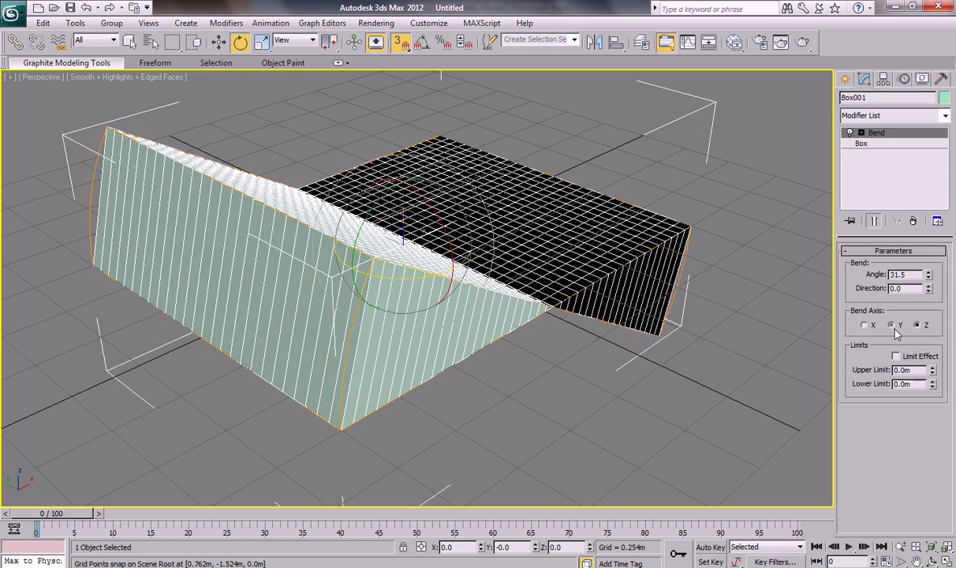
# Set the bend axis to X, direction 180 and angle 71, curving the slab into a trough
pyautogui.click(894, 326)
pyautogui.click(866, 326)
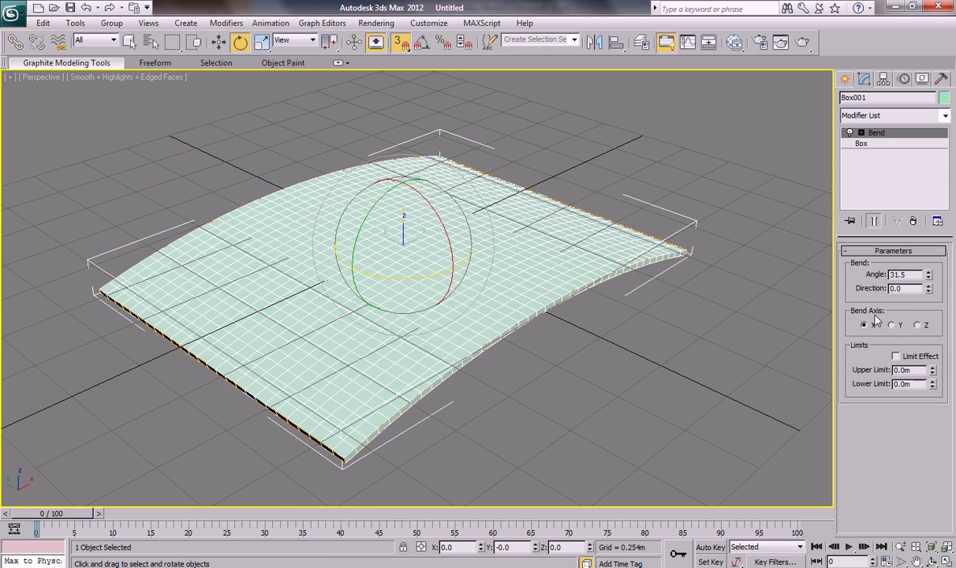
pyautogui.doubleClick(913, 289)
pyautogui.write('90')
pyautogui.press('Return')
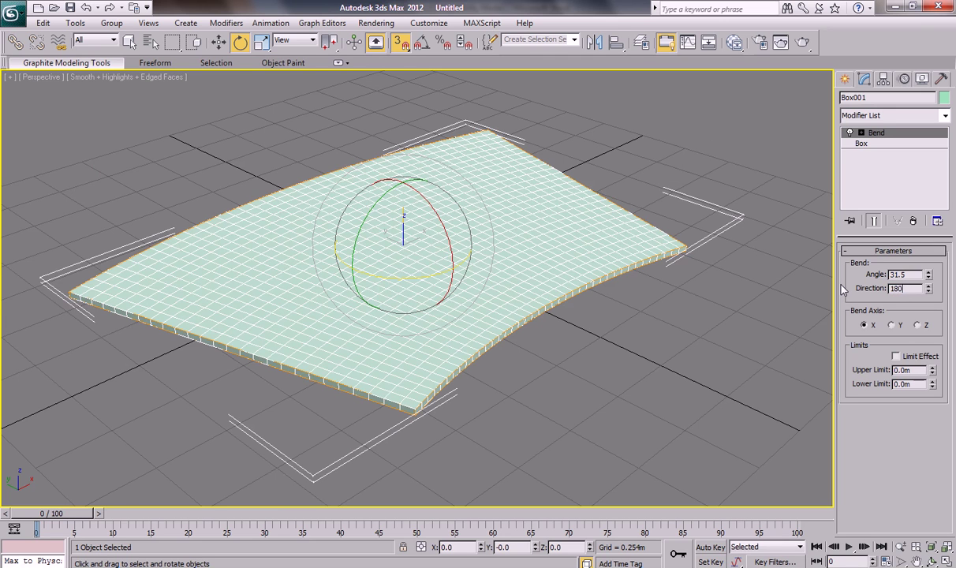
pyautogui.press('Return')
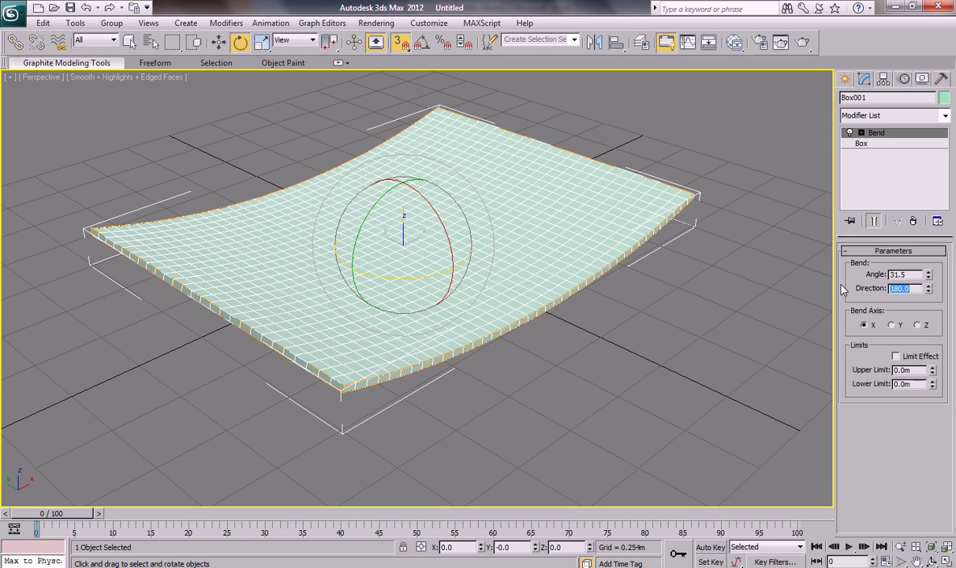
pyautogui.moveTo(929, 276); pyautogui.dragTo(935, 275)
pyautogui.moveTo(651, 309); pyautogui.dragTo(589, 236, button='middle')
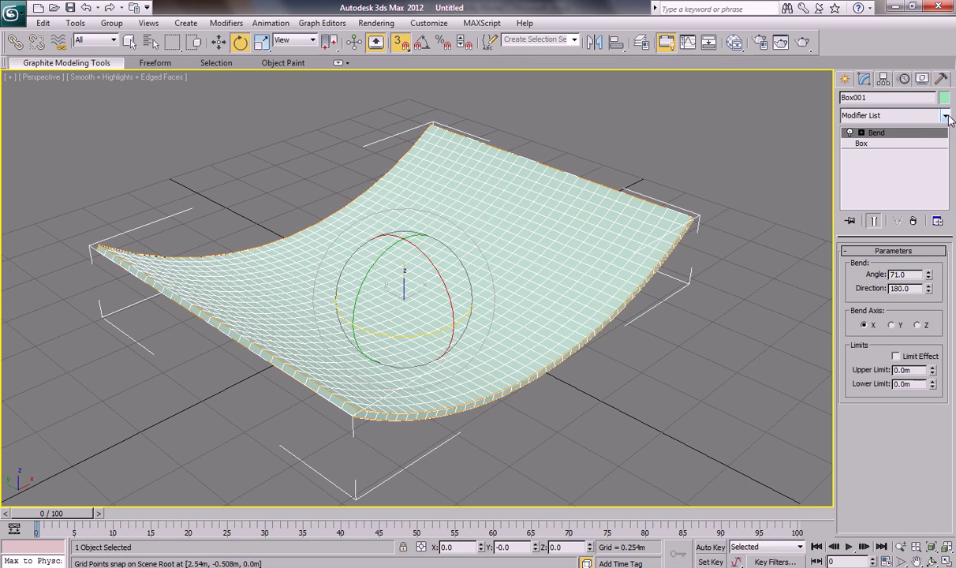
# Add a second Bend to the slab, bending along X at a 12.5 angle with -6 direction
pyautogui.click(947, 116)
pyautogui.press('b')
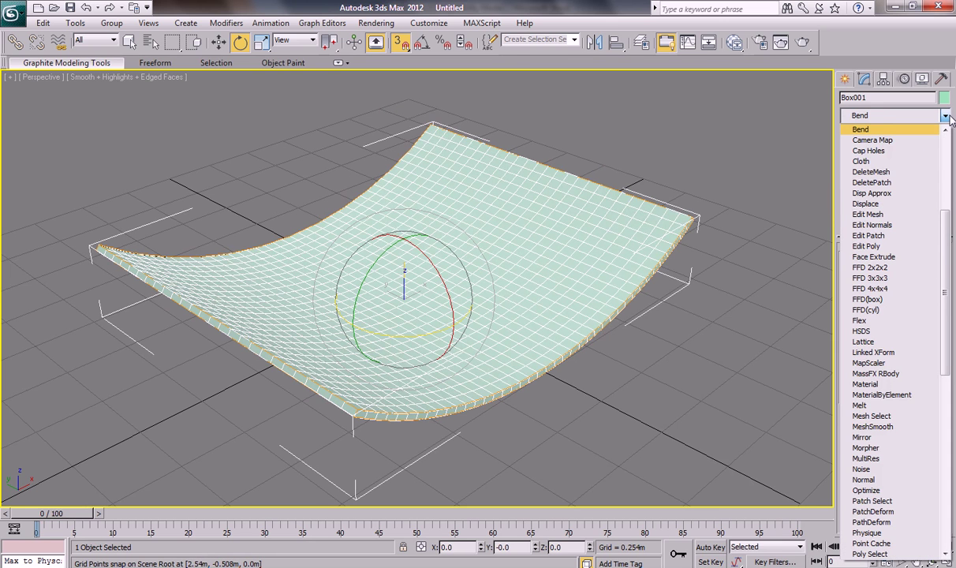
pyautogui.click(860, 134)
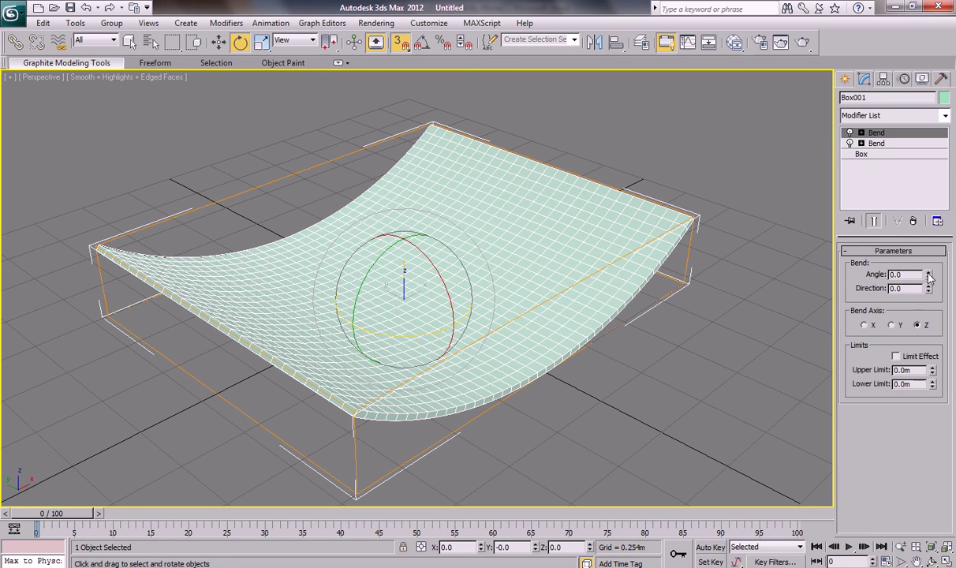
pyautogui.moveTo(929, 276); pyautogui.dragTo(930, 247)
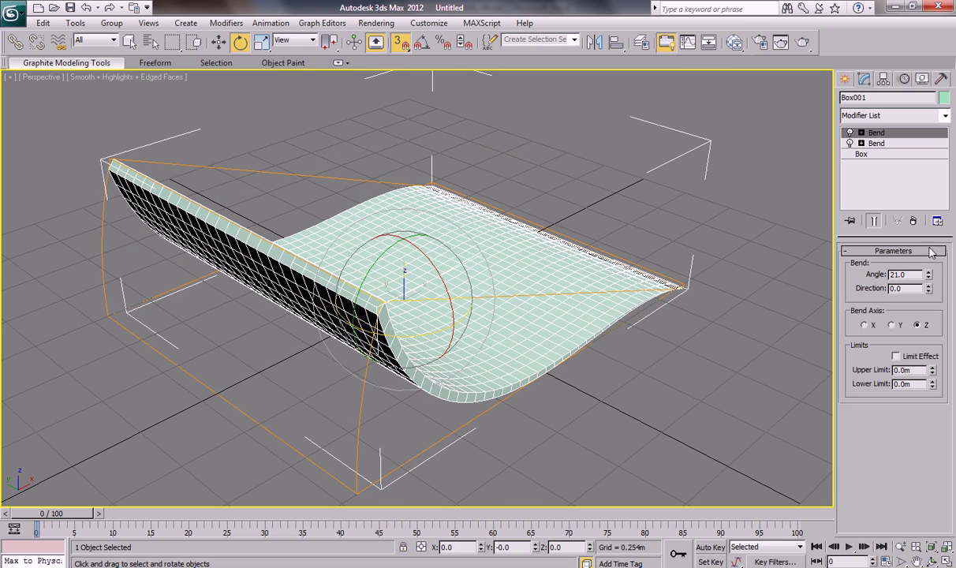
pyautogui.click(891, 325)
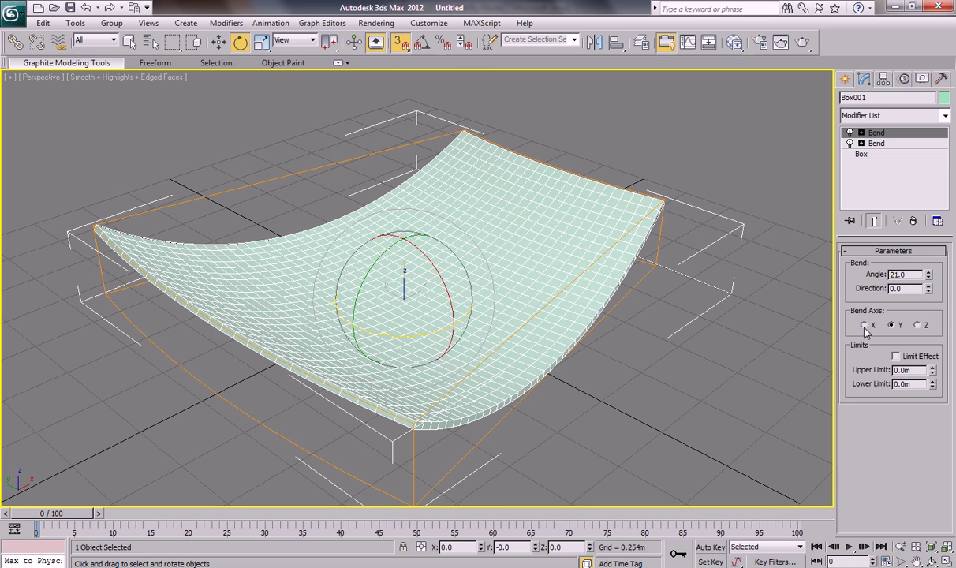
pyautogui.click(865, 325)
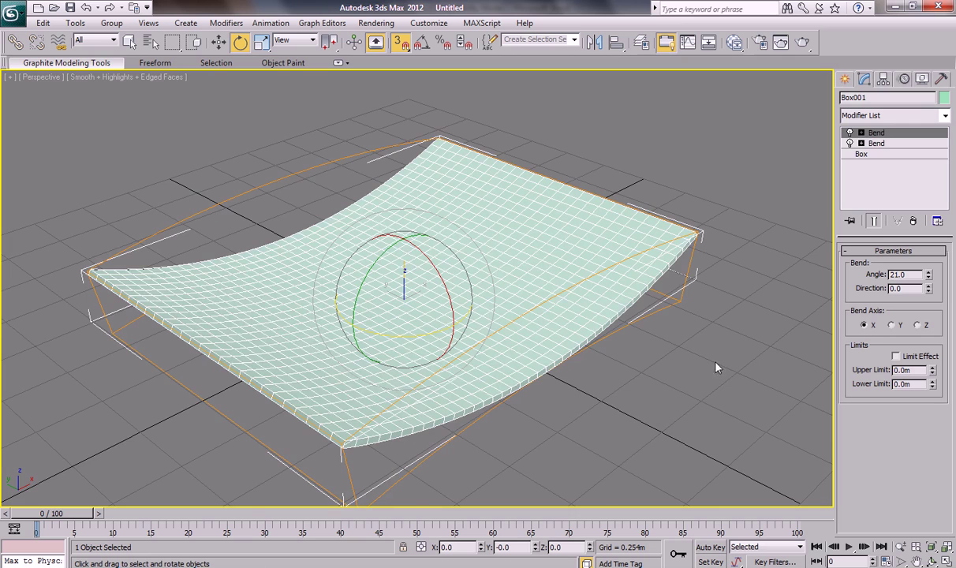
pyautogui.moveTo(576, 386); pyautogui.dragTo(619, 358, button='middle')
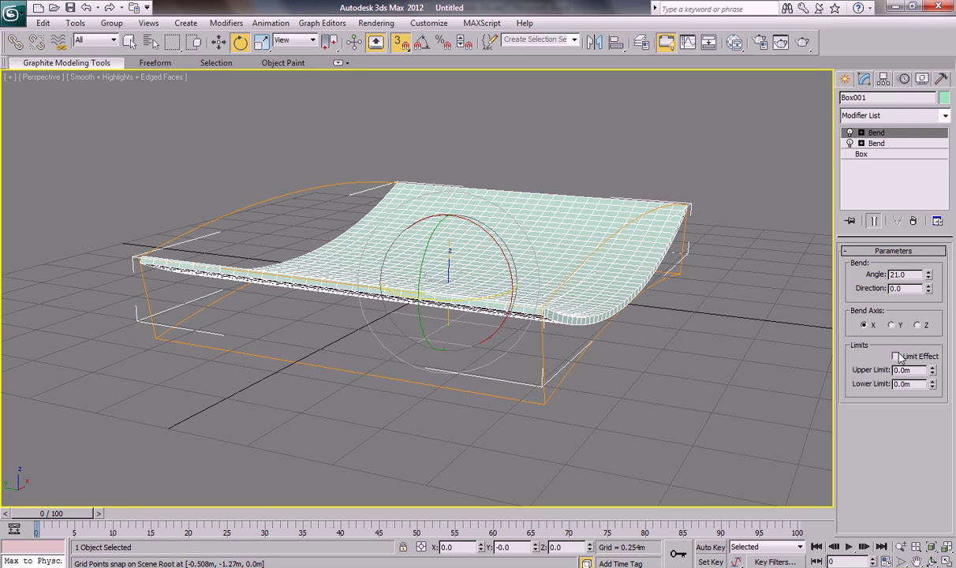
pyautogui.moveTo(928, 274)
pyautogui.mouseDown()
pyautogui.moveTo(940, 299)
pyautogui.moveTo(931, 312)
pyautogui.moveTo(928, 278)
pyautogui.moveTo(945, 303)
pyautogui.moveTo(916, 192)
pyautogui.mouseUp()
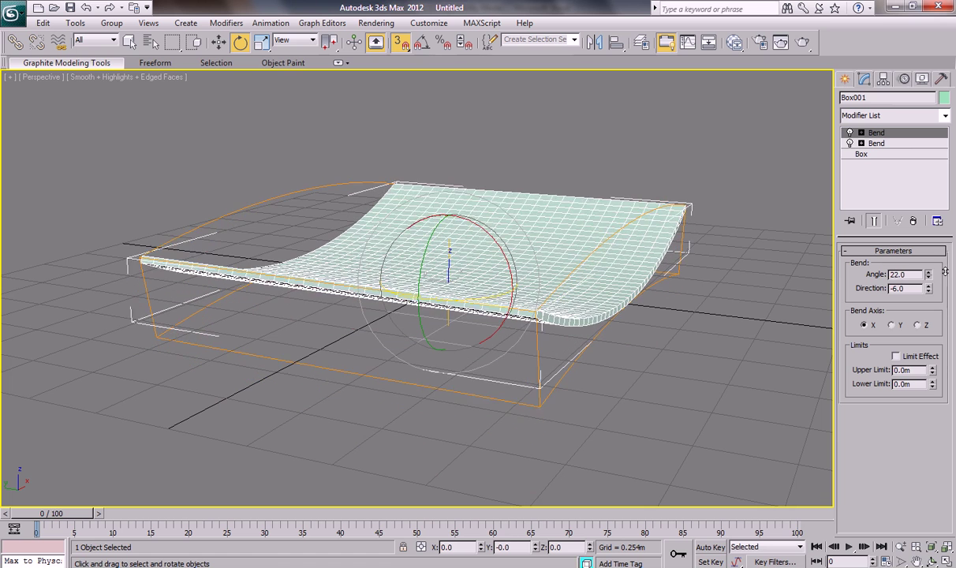
# Select the top Bend's gizmo, set angle snap to 45 degrees, and rotate the gizmo 45 degrees
pyautogui.click(861, 133)
pyautogui.click(884, 143)
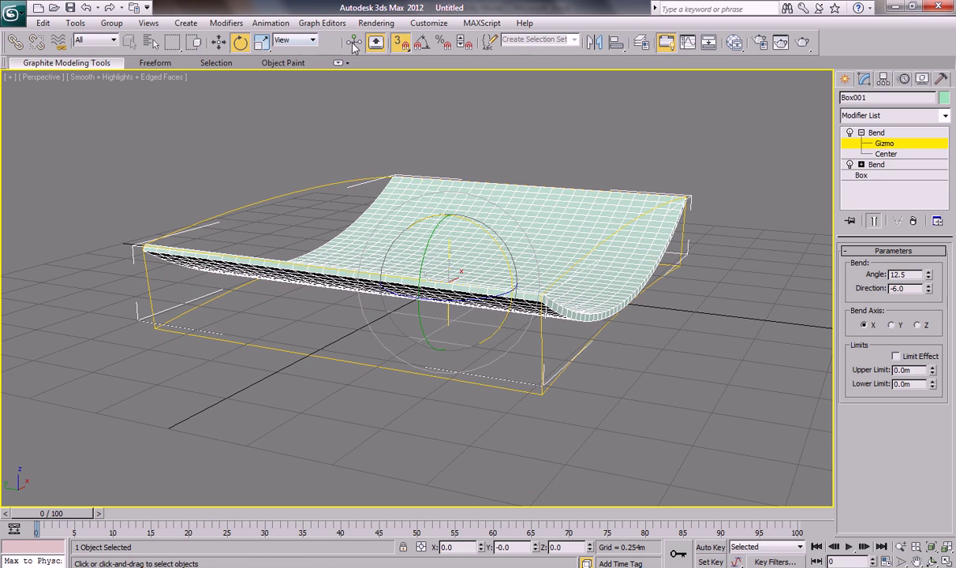
pyautogui.click(399, 42)
pyautogui.click(422, 42)
pyautogui.moveTo(399, 391); pyautogui.dragTo(374, 475, button='middle')
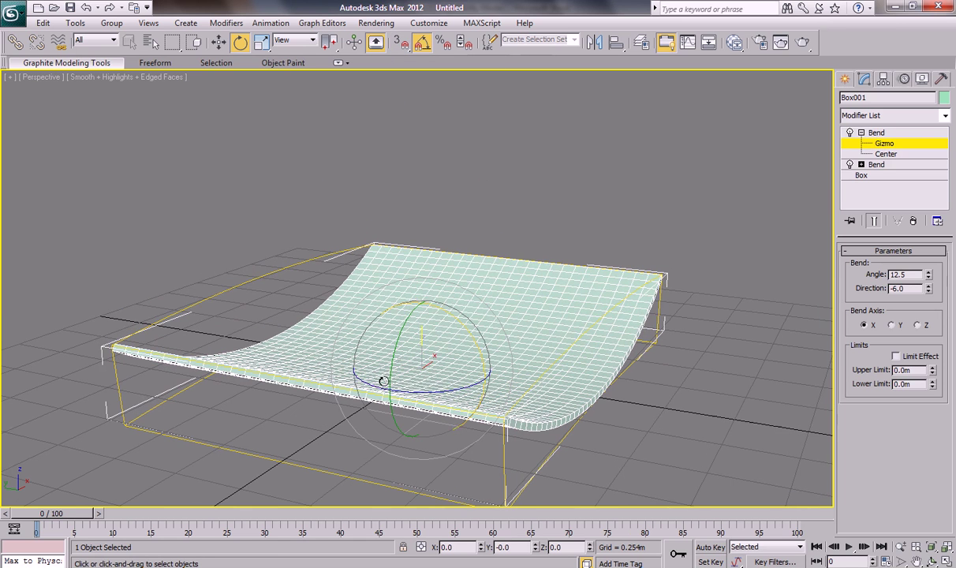
pyautogui.rightClick(400, 43)
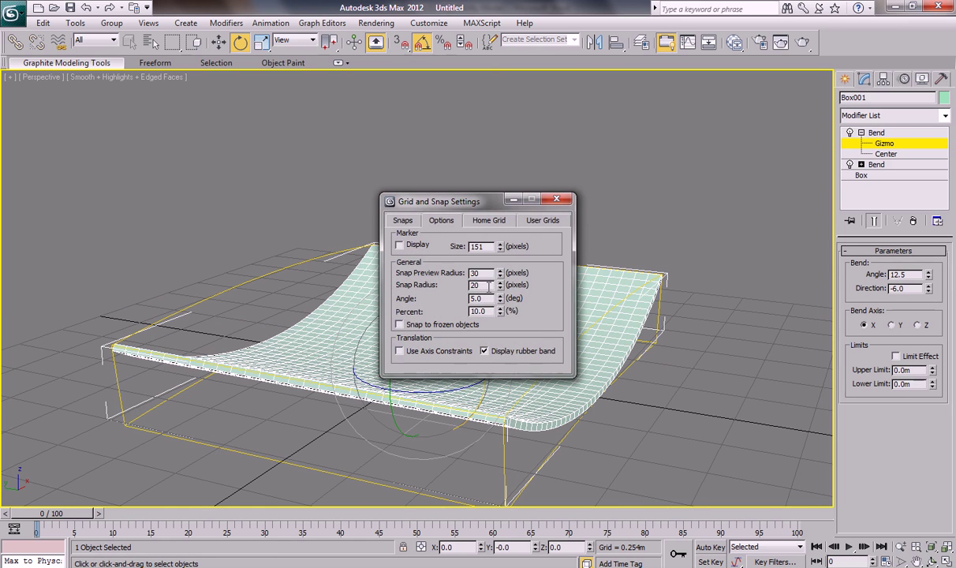
pyautogui.moveTo(489, 299); pyautogui.dragTo(411, 306)
pyautogui.write('45')
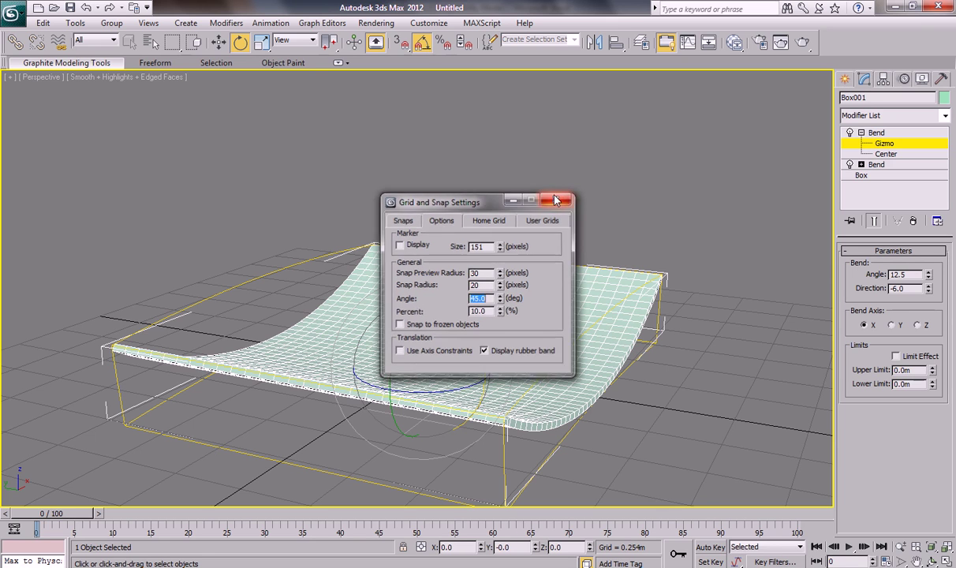
pyautogui.click(558, 197)
pyautogui.moveTo(448, 393)
pyautogui.mouseDown()
pyautogui.moveTo(439, 392)
pyautogui.moveTo(447, 389)
pyautogui.mouseUp()
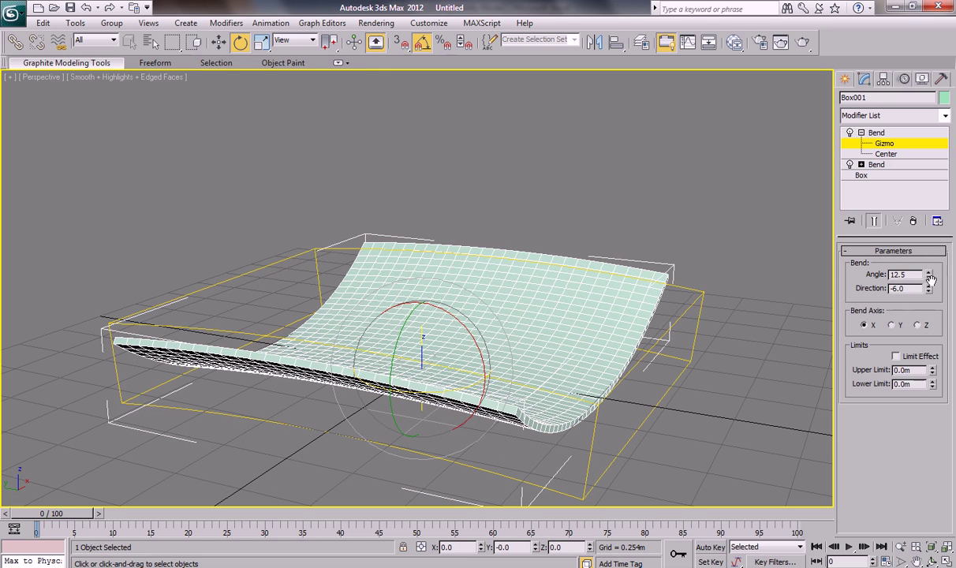
# Raise the top bend angle to 61.5 and set its direction to 180
pyautogui.moveTo(929, 274); pyautogui.dragTo(928, 273)
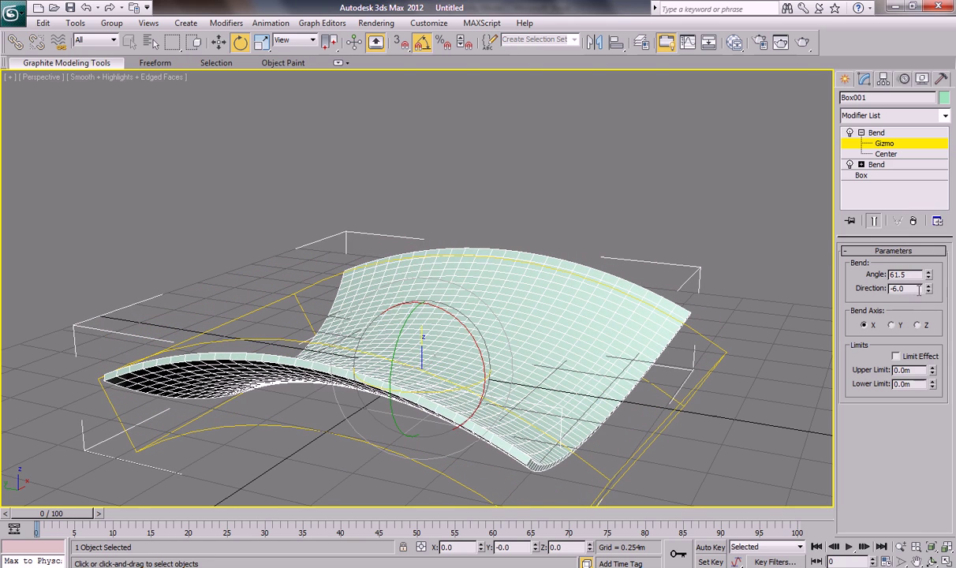
pyautogui.rightClick(928, 289)
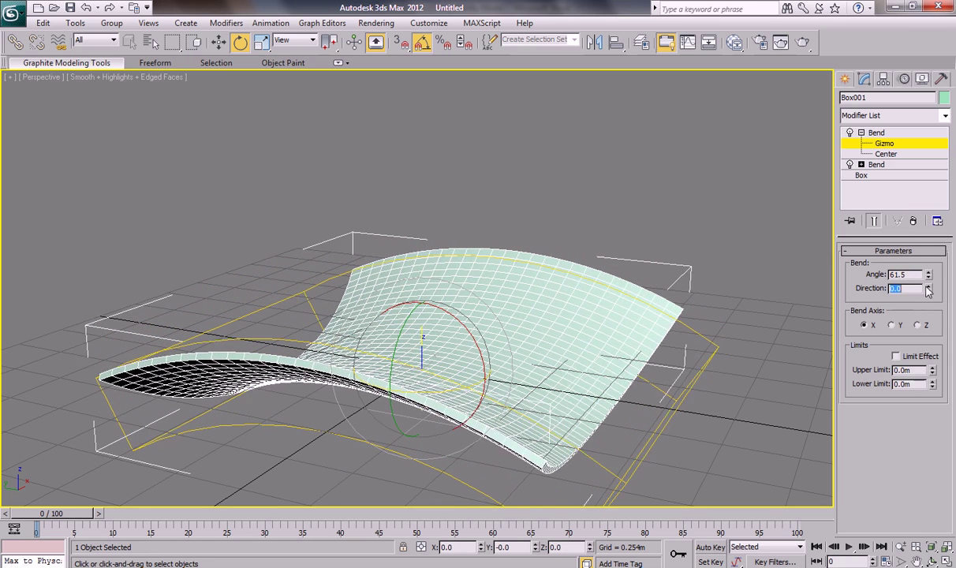
pyautogui.moveTo(929, 289)
pyautogui.mouseDown()
pyautogui.moveTo(954, 260)
pyautogui.moveTo(924, 303)
pyautogui.mouseUp()
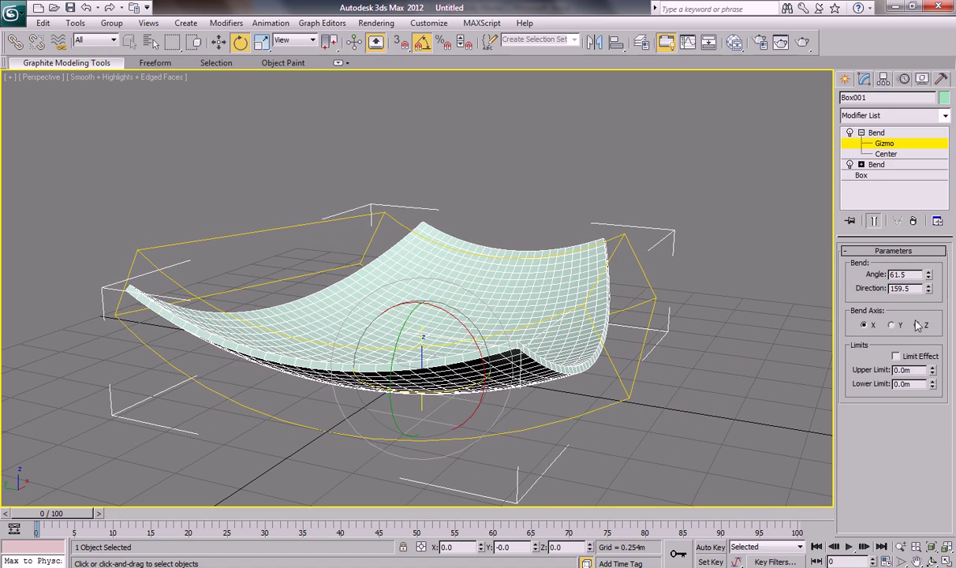
pyautogui.doubleClick(920, 289)
pyautogui.write('180')
pyautogui.press('Return')
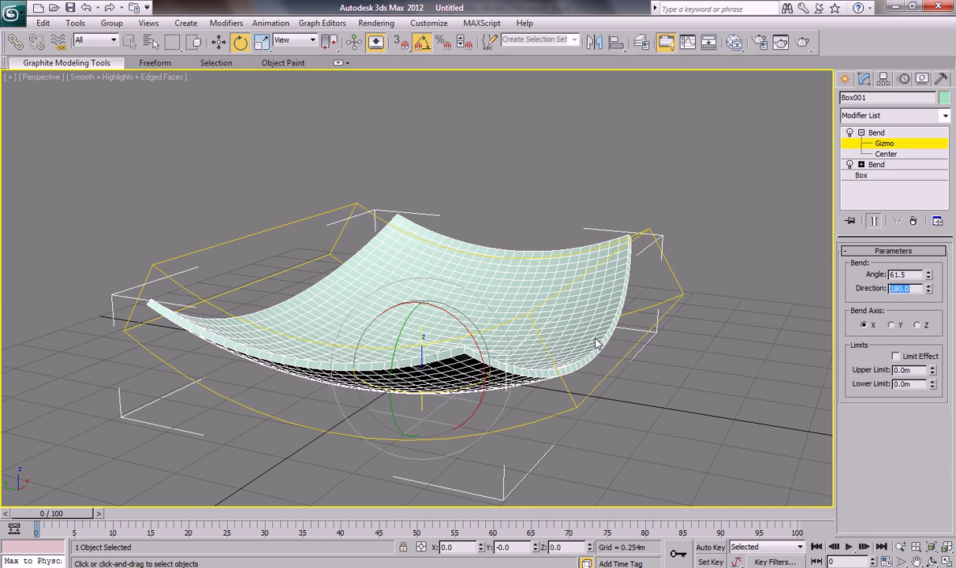
pyautogui.moveTo(591, 326); pyautogui.dragTo(588, 402, button='middle')
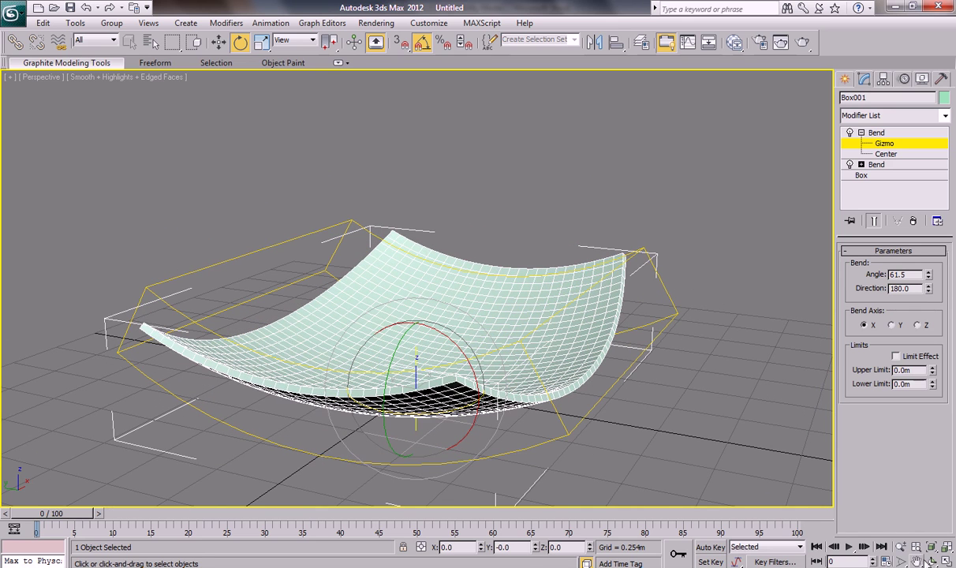
# Deselect the bent slab, toggle wireframe shading, hide the grid and orbit to view its underside
pyautogui.click(874, 133)
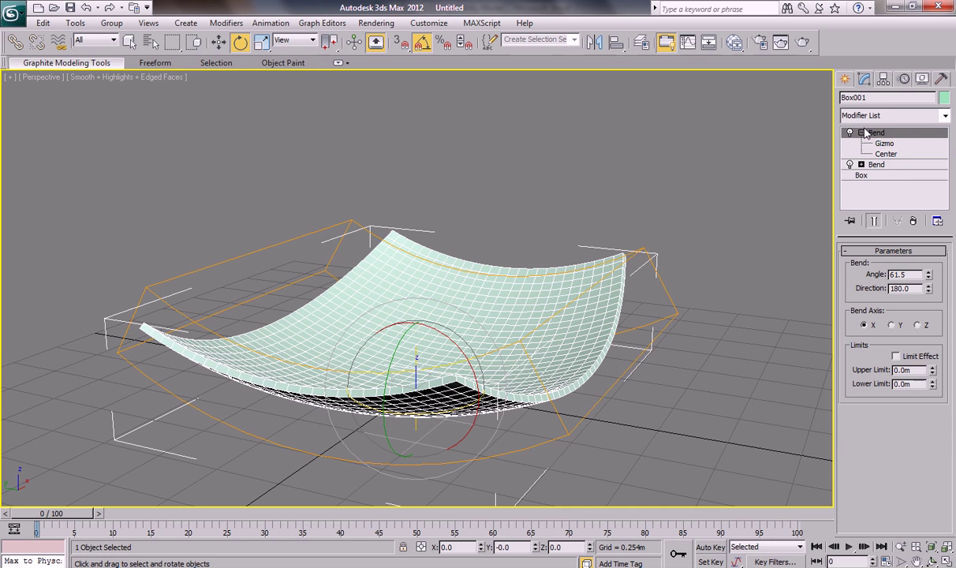
pyautogui.click(862, 133)
pyautogui.click(767, 284)
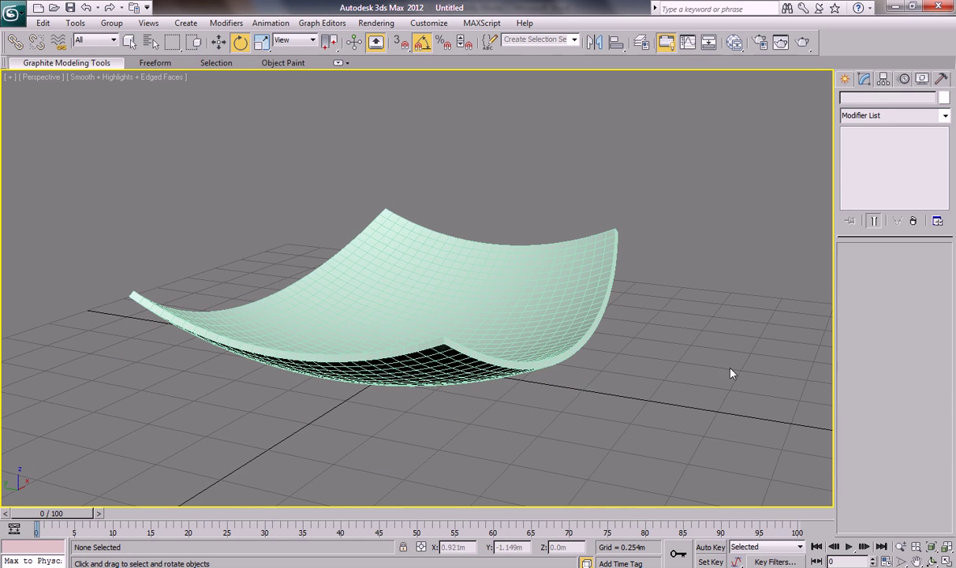
pyautogui.press('F3')
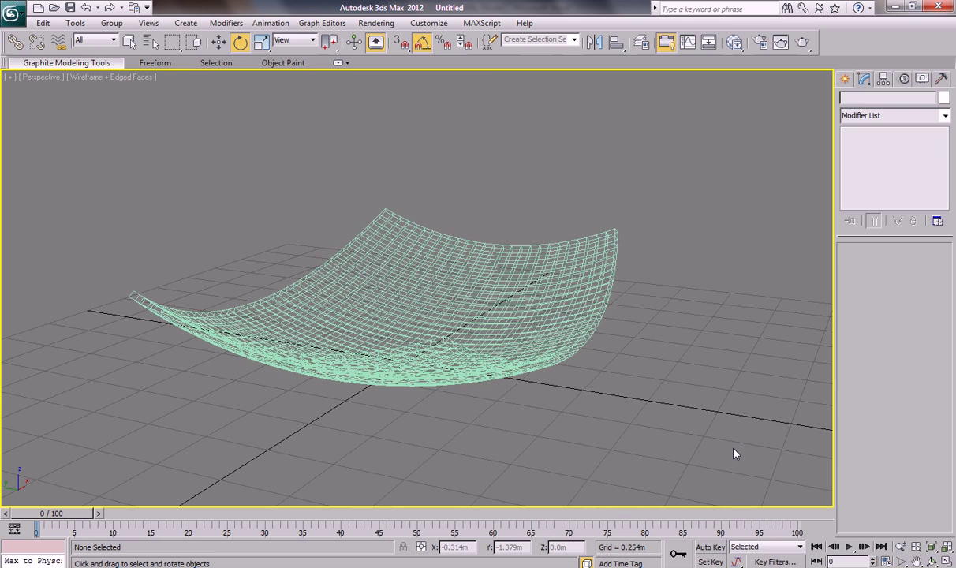
pyautogui.press('F3')
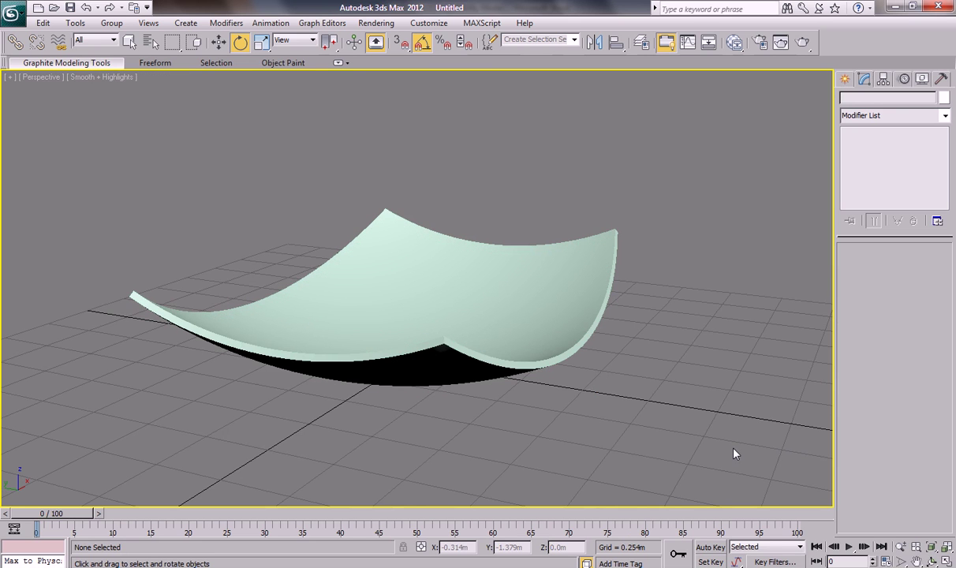
pyautogui.press('g')
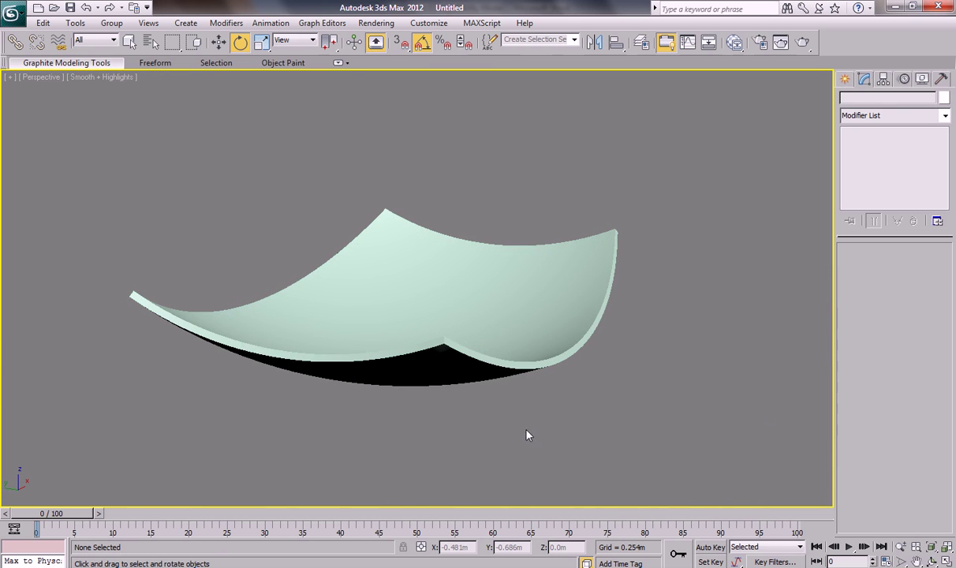
pyautogui.click(932, 561)
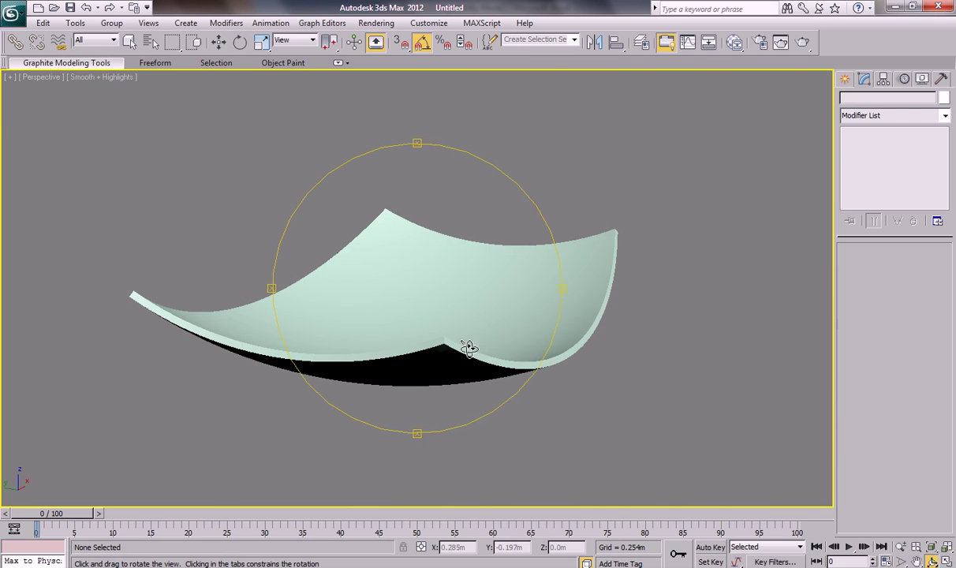
pyautogui.moveTo(432, 375)
pyautogui.mouseDown()
pyautogui.moveTo(412, 312)
pyautogui.moveTo(412, 243)
pyautogui.moveTo(421, 237)
pyautogui.moveTo(463, 260)
pyautogui.moveTo(469, 278)
pyautogui.moveTo(455, 284)
pyautogui.mouseUp()
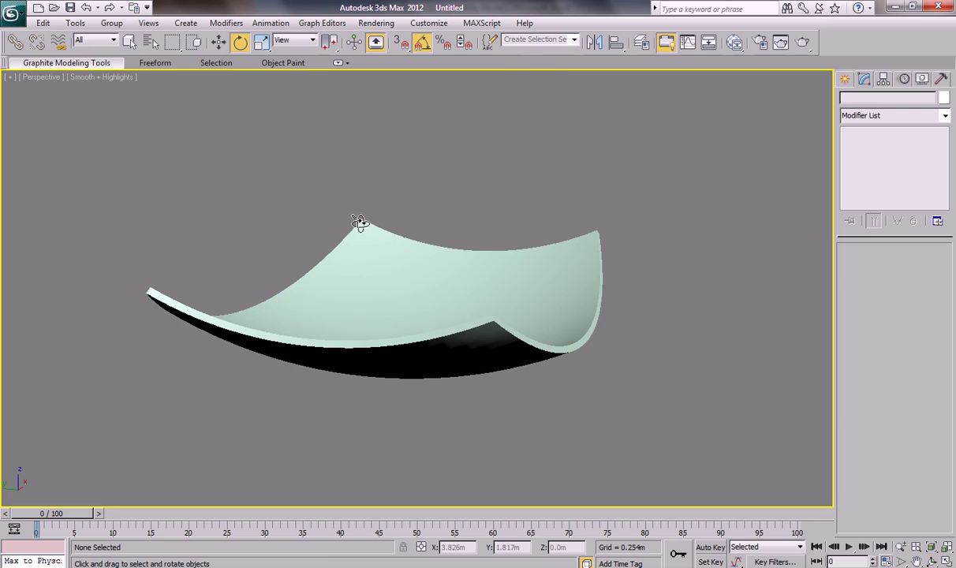
# Reset to an empty scene without saving, and highlight the Taper entry in the notes
pyautogui.click(11, 12)
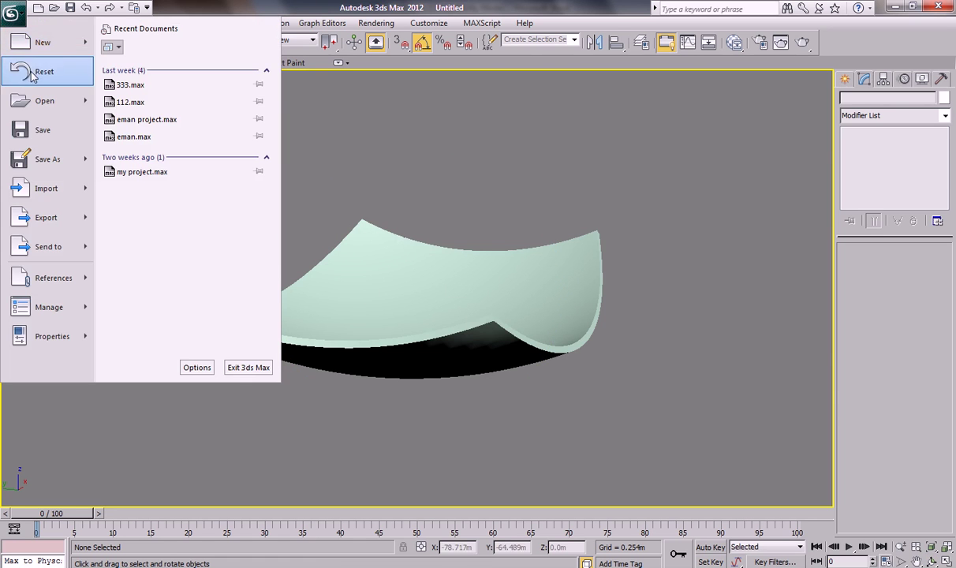
pyautogui.click(32, 71)
pyautogui.click(489, 335)
pyautogui.click(431, 311)
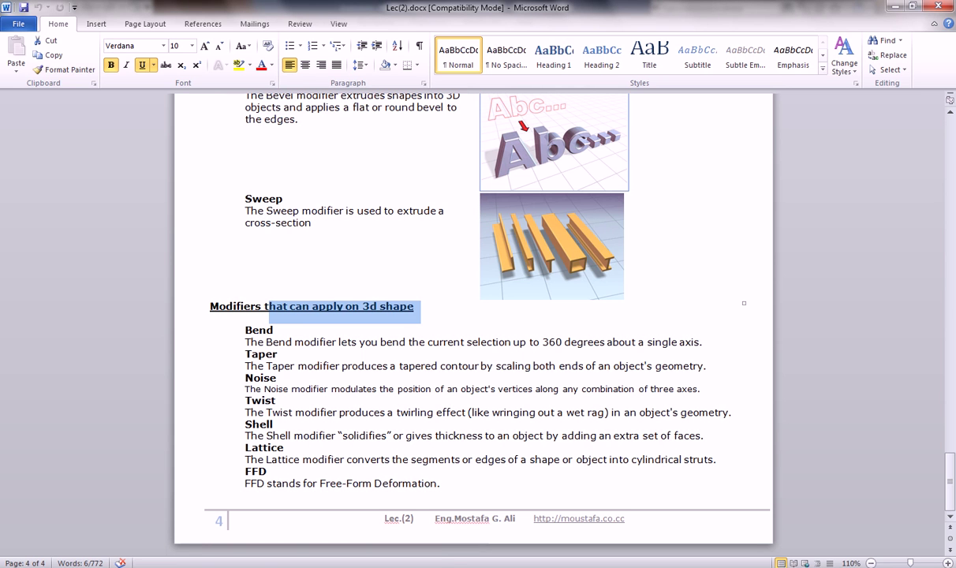
pyautogui.click(232, 354)
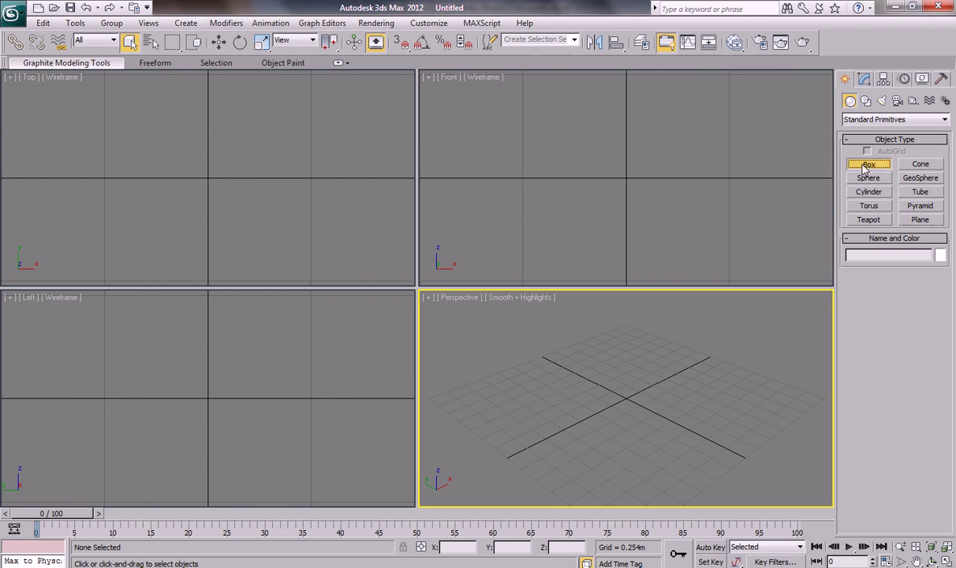
# Draw a box about 1.796m by 1.92m and 2.568m high in the Perspective view
pyautogui.click(869, 164)
pyautogui.moveTo(629, 360); pyautogui.dragTo(621, 452)
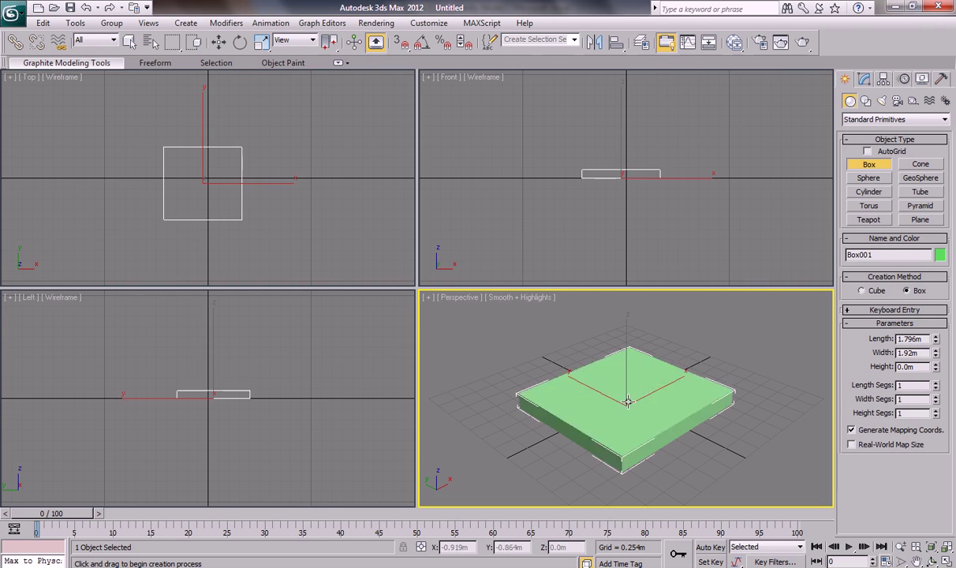
pyautogui.click(641, 299)
pyautogui.scroll(-5, 693, 453)
pyautogui.scroll(-1, 673, 421)
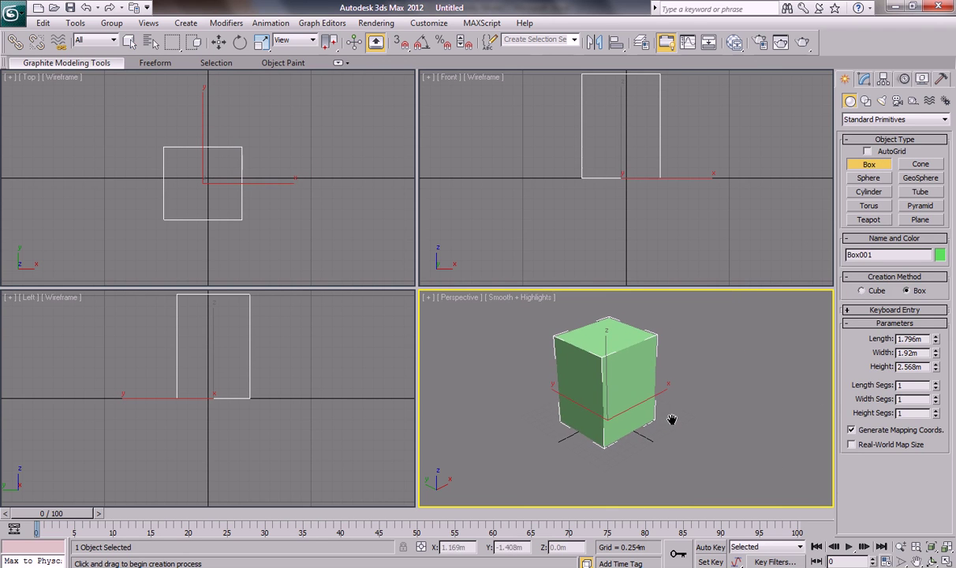
# Add a Taper modifier to the box from the Modifier List
pyautogui.click(864, 80)
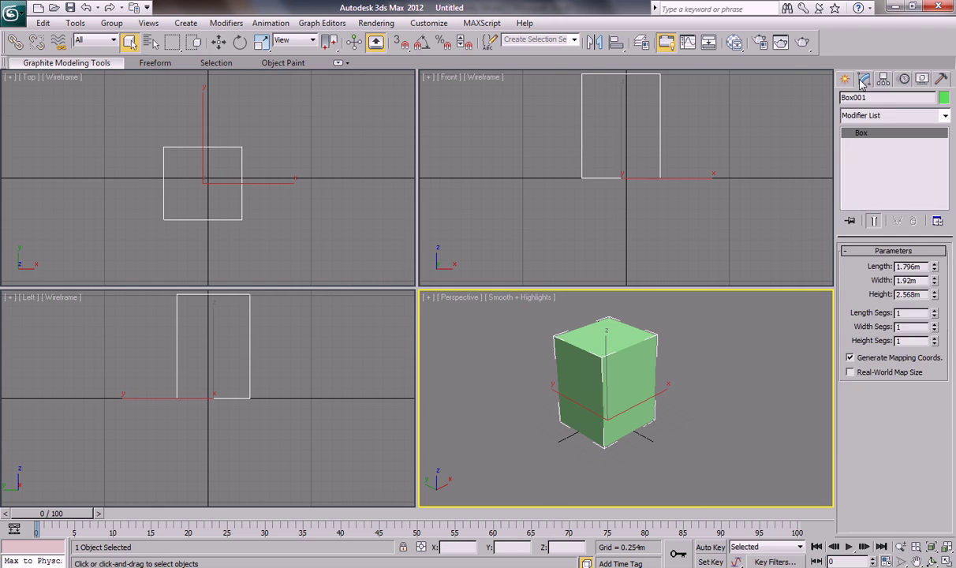
pyautogui.click(903, 116)
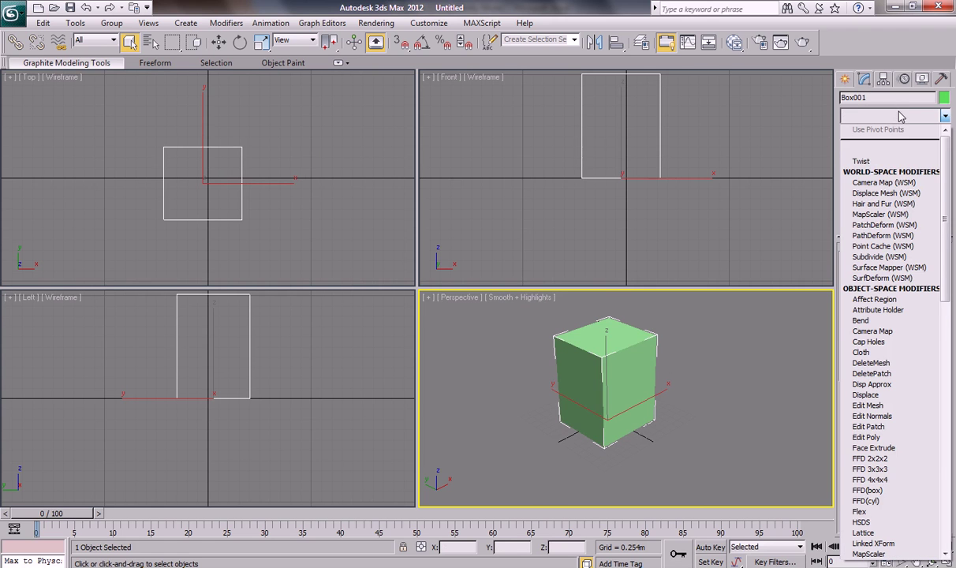
pyautogui.write('Twist')
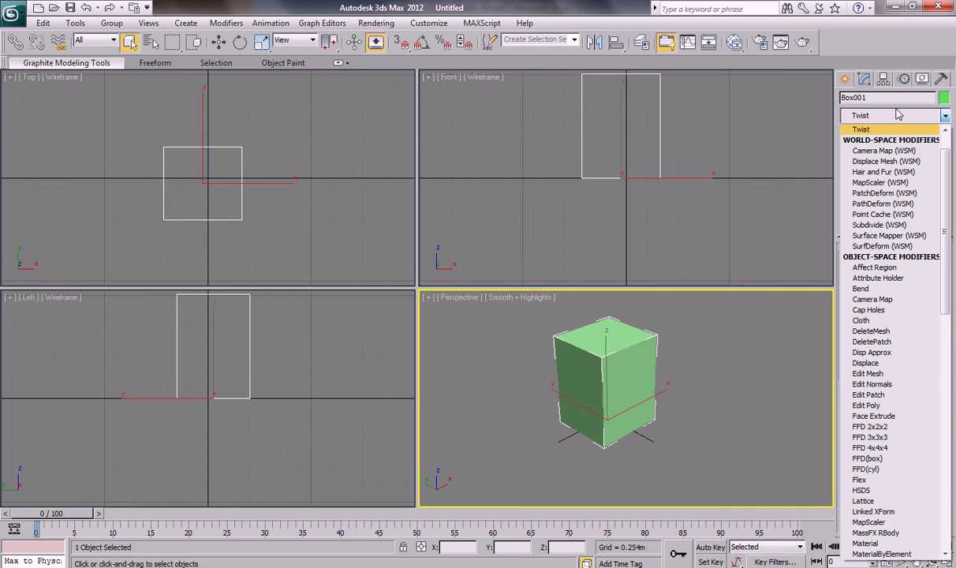
pyautogui.write('t')
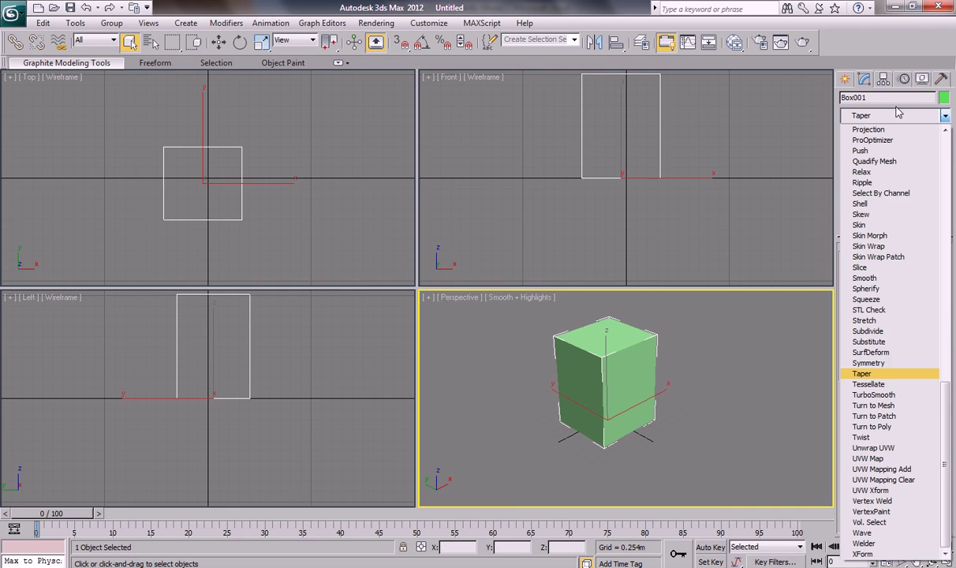
pyautogui.press('Return')
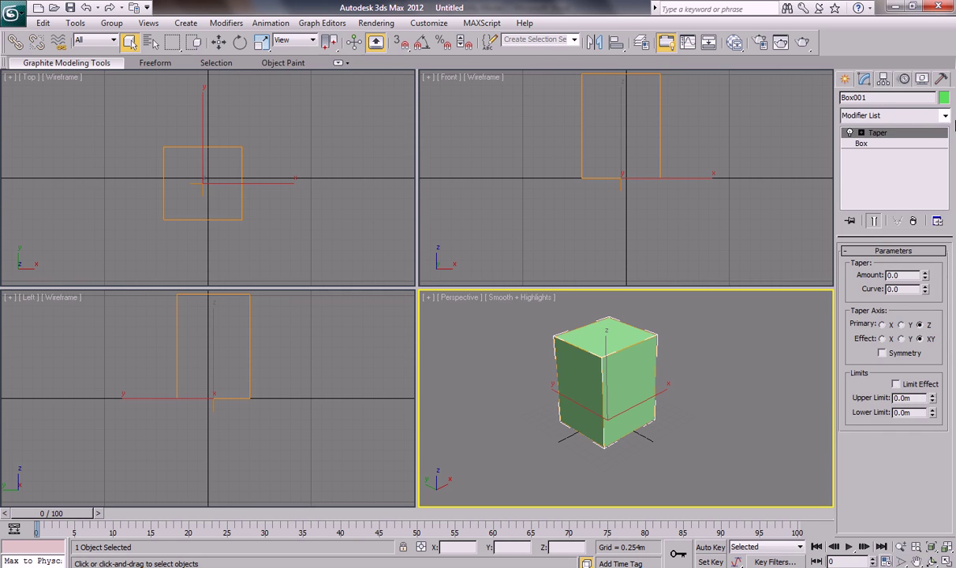
# Maximize the Perspective view and set the Taper Amount to -0.65
pyautogui.moveTo(705, 370); pyautogui.dragTo(789, 430, button='middle')
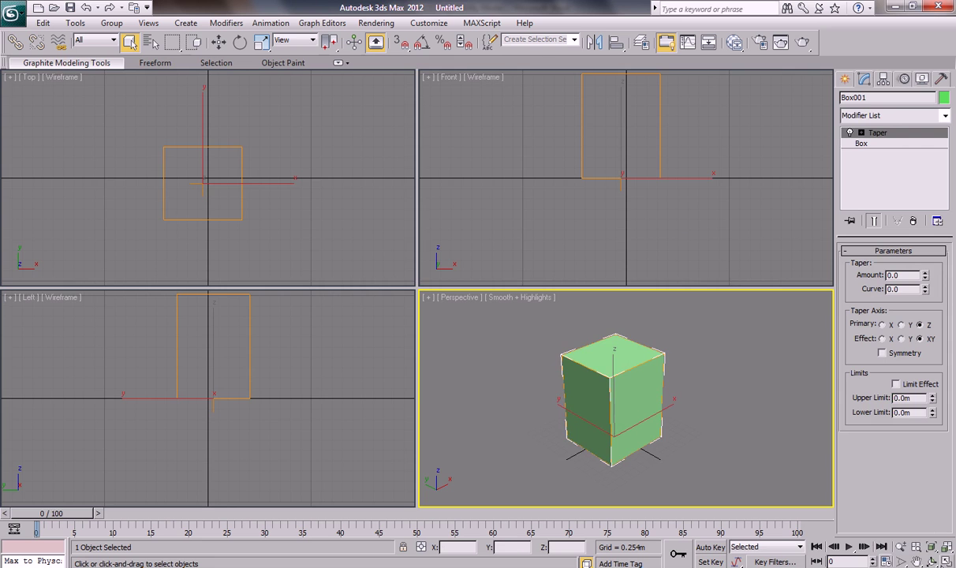
pyautogui.hotkey('alt', 'w')
pyautogui.scroll(2, 683, 288)
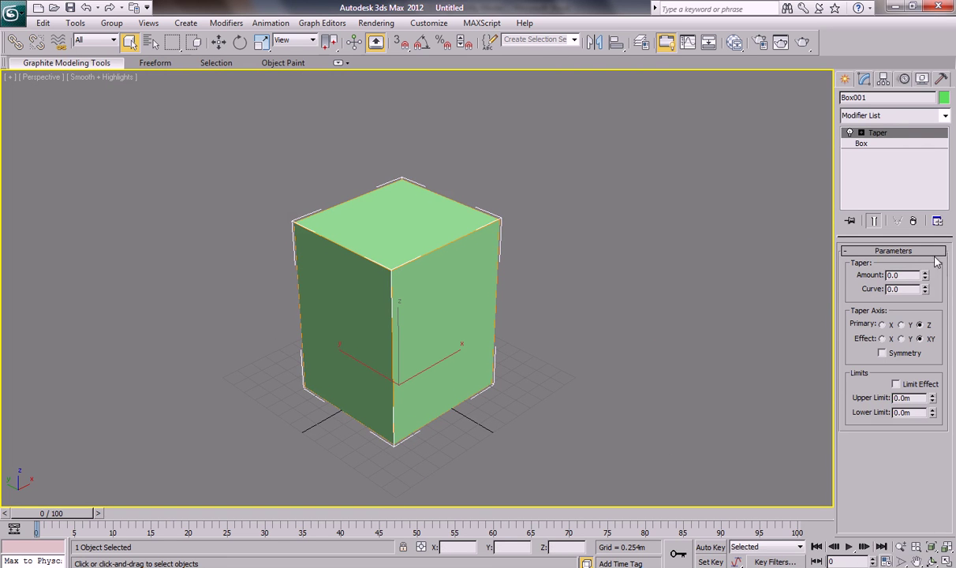
pyautogui.moveTo(925, 275)
pyautogui.mouseDown()
pyautogui.moveTo(918, 302)
pyautogui.moveTo(909, 275)
pyautogui.mouseUp()
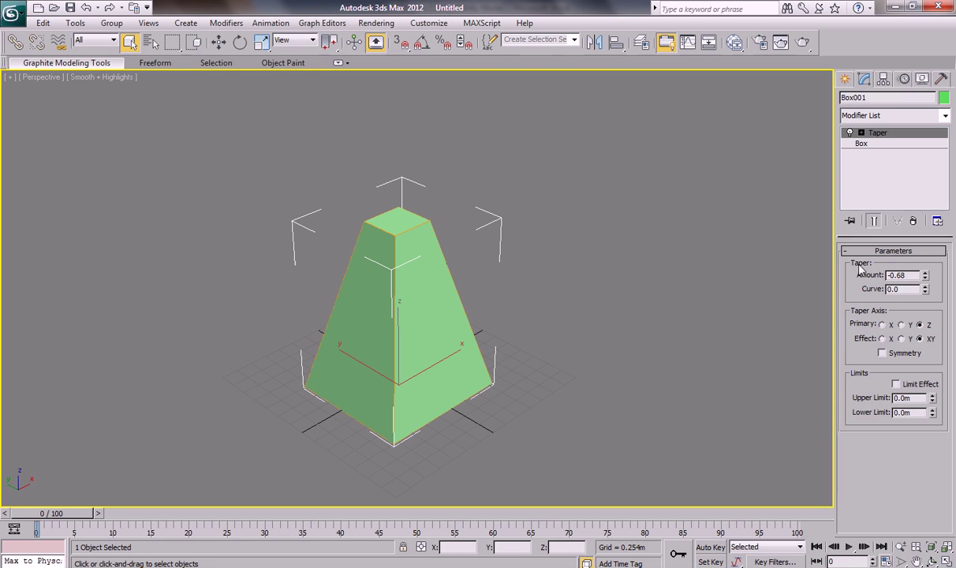
pyautogui.moveTo(926, 282); pyautogui.dragTo(929, 278)
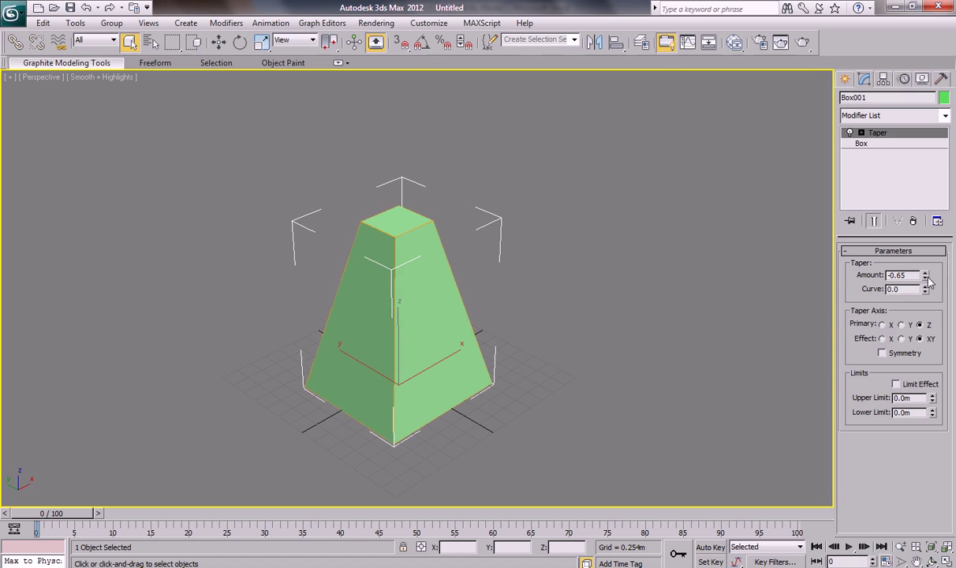
# Give the box 10 length, width and height segments and show edged faces
pyautogui.click(883, 145)
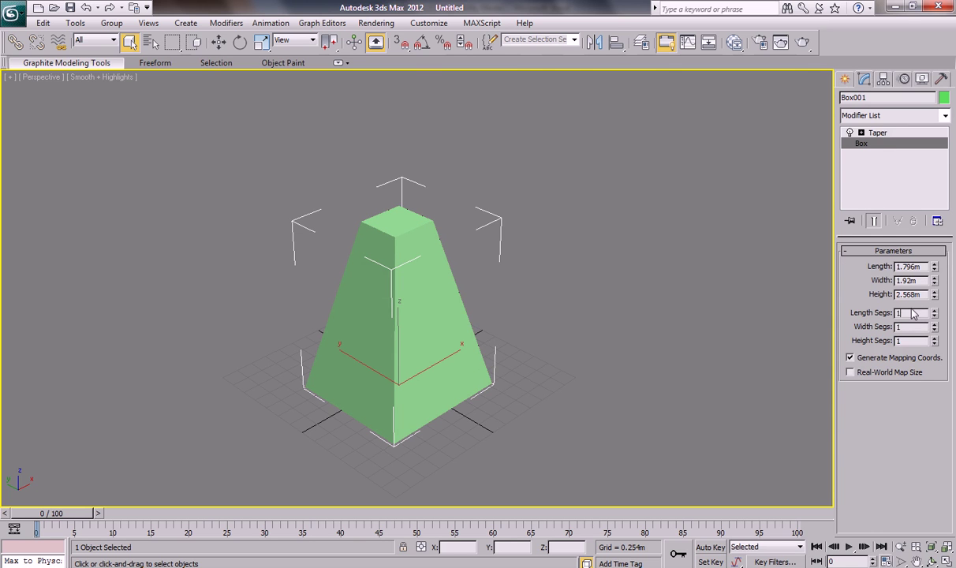
pyautogui.press('Tab')
pyautogui.press('F4')
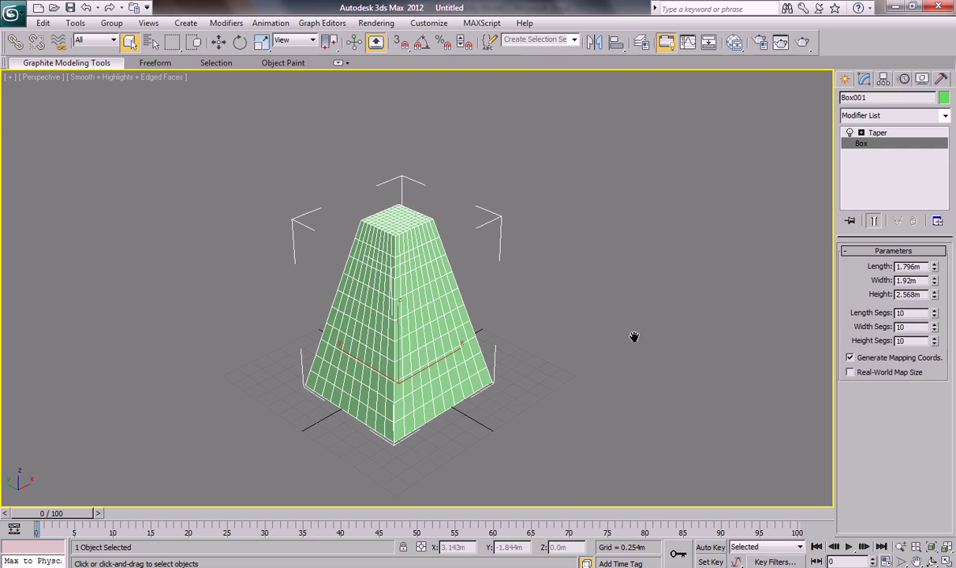
pyautogui.moveTo(637, 348); pyautogui.dragTo(628, 324, button='middle')
# Set the taper Curve to 2.06, trying X and Y primary axes before settling on Z
pyautogui.click(878, 132)
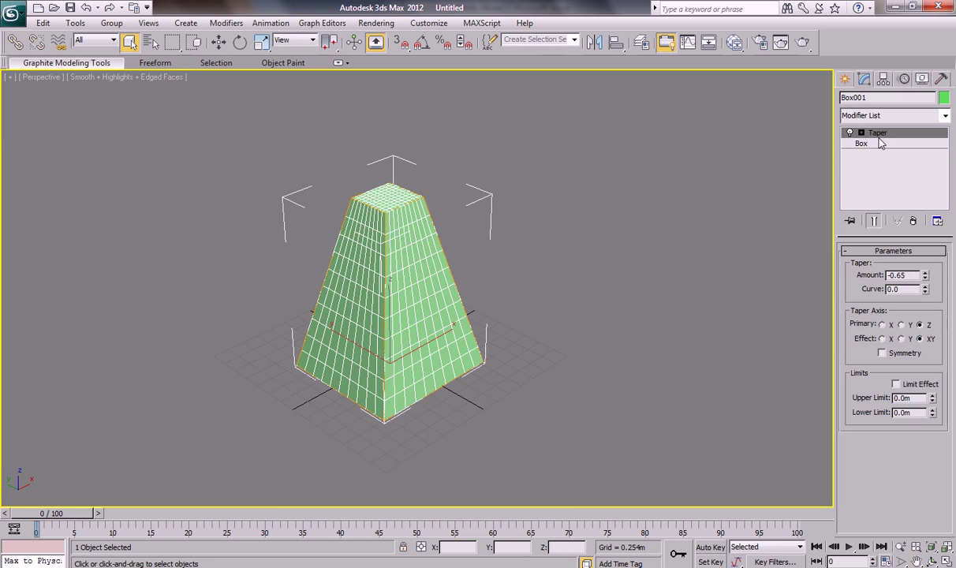
pyautogui.moveTo(925, 289); pyautogui.dragTo(944, 311)
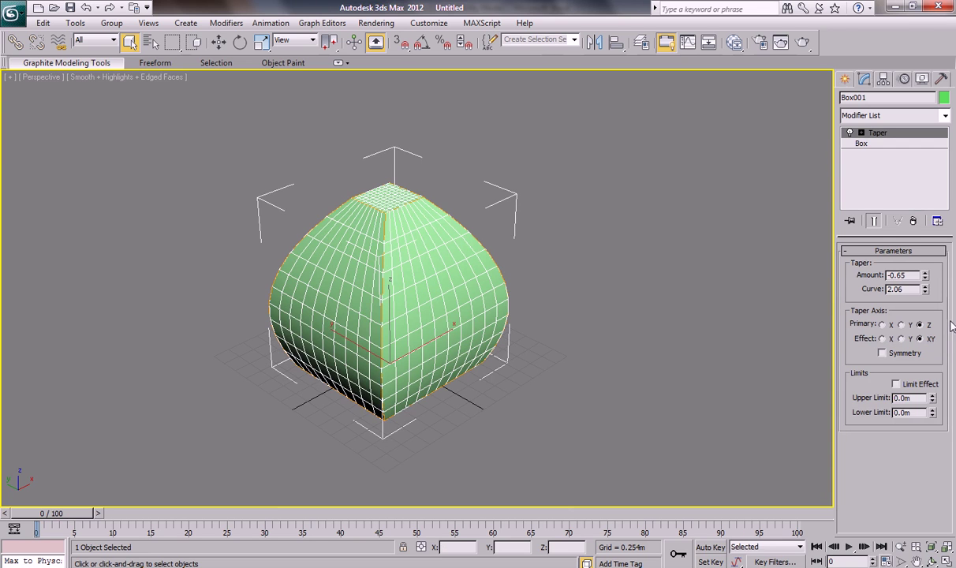
pyautogui.click(883, 325)
pyautogui.click(901, 325)
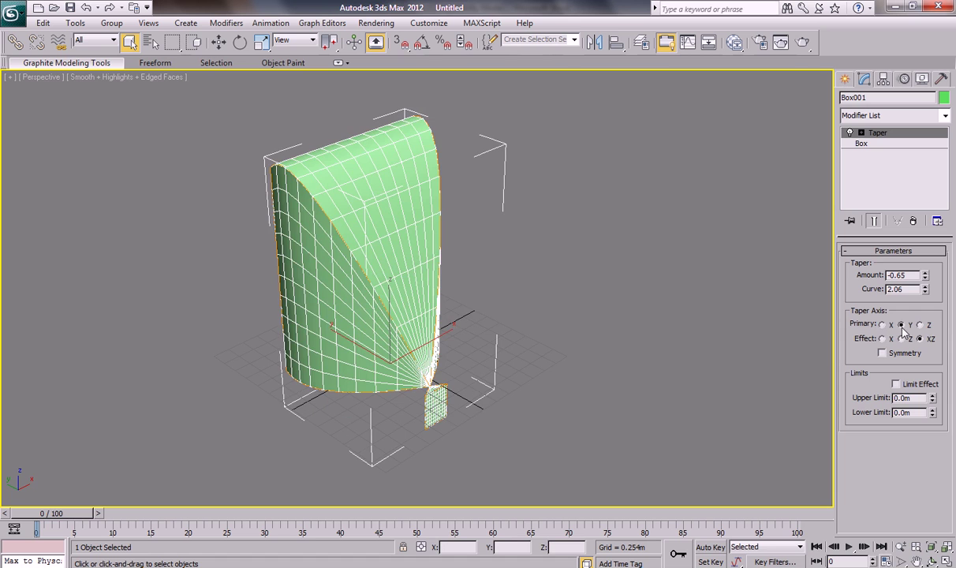
pyautogui.click(920, 325)
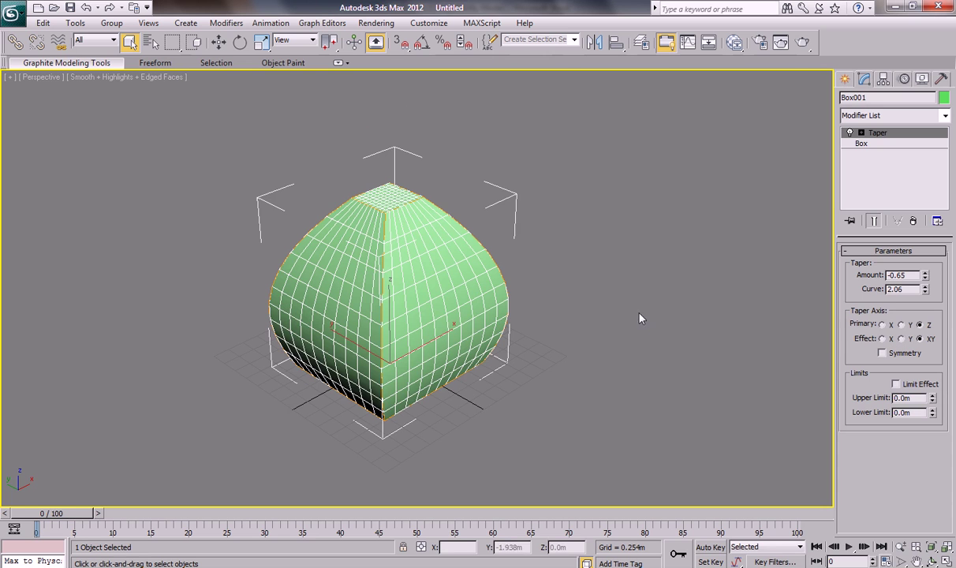
pyautogui.moveTo(643, 320); pyautogui.dragTo(815, 490, button='middle')
pyautogui.click(932, 560)
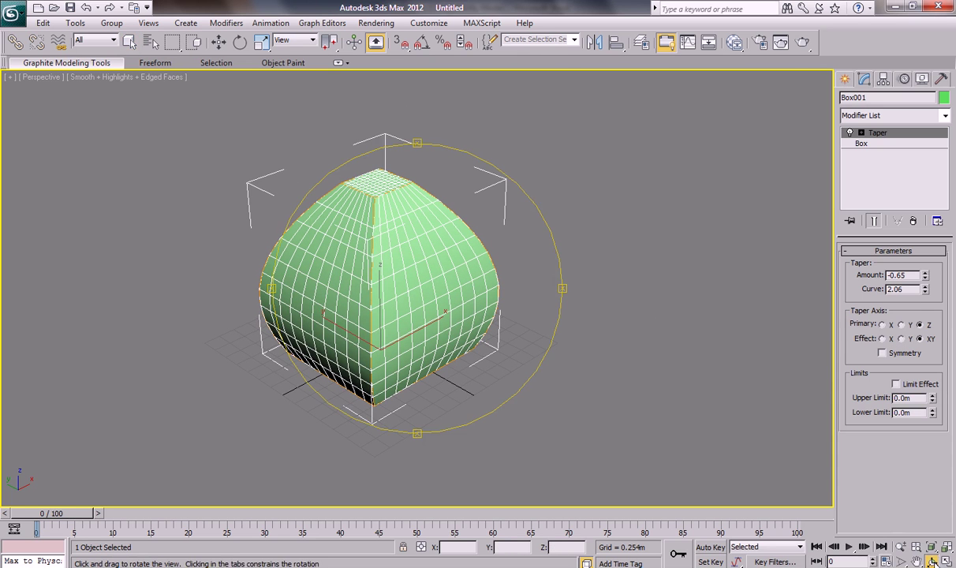
pyautogui.rightClick(670, 352)
# Restore four viewports, then test the taper Effect on X, then Y, then back to XY
pyautogui.hotkey('alt', 'w')
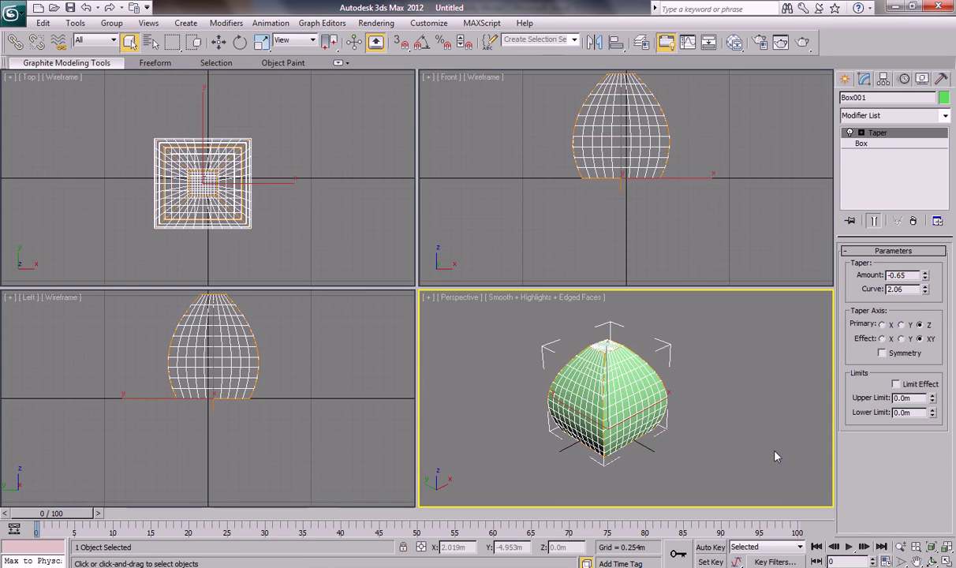
pyautogui.moveTo(683, 411); pyautogui.dragTo(686, 423, button='middle')
pyautogui.moveTo(582, 228); pyautogui.dragTo(584, 253, button='middle')
pyautogui.moveTo(374, 363); pyautogui.dragTo(363, 394, button='middle')
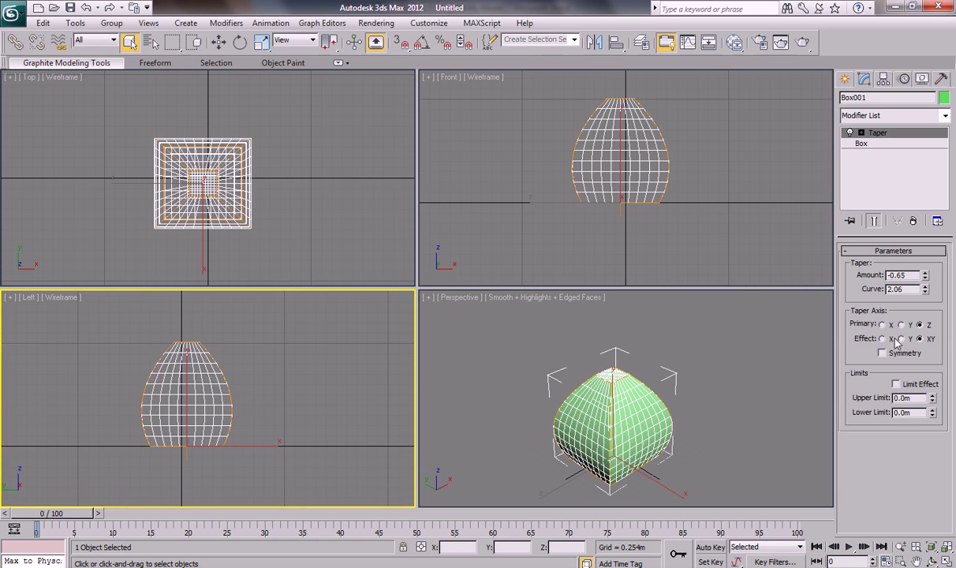
pyautogui.click(884, 338)
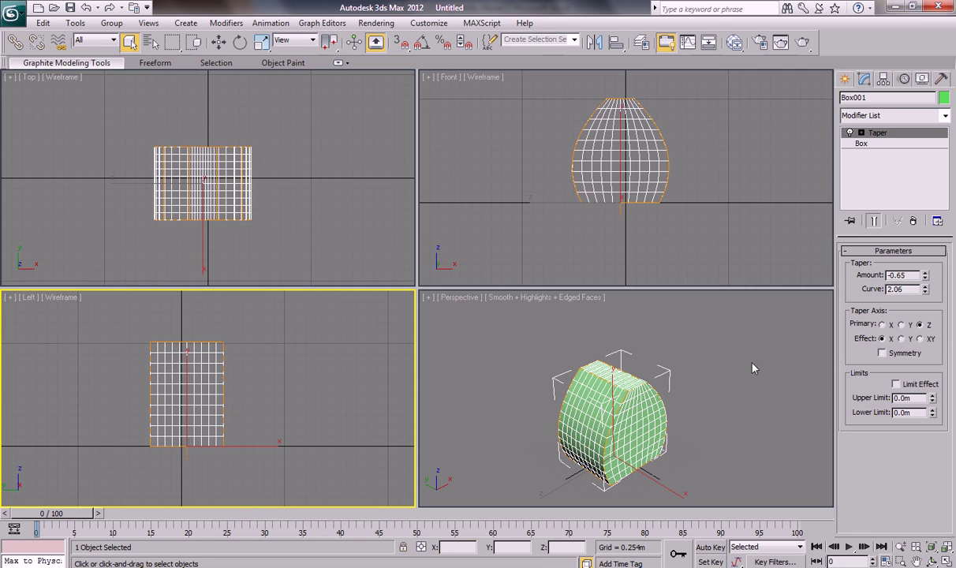
pyautogui.click(901, 339)
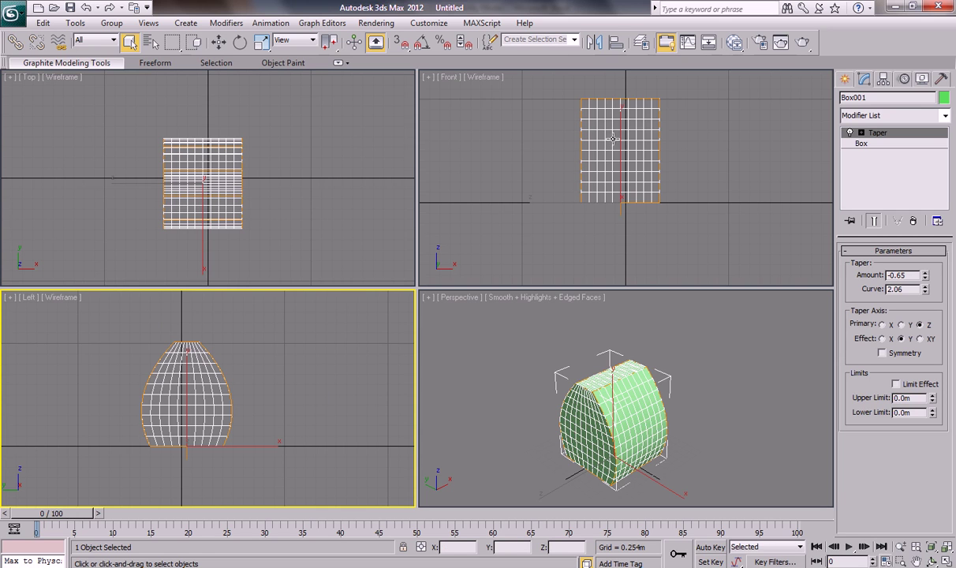
pyautogui.click(920, 339)
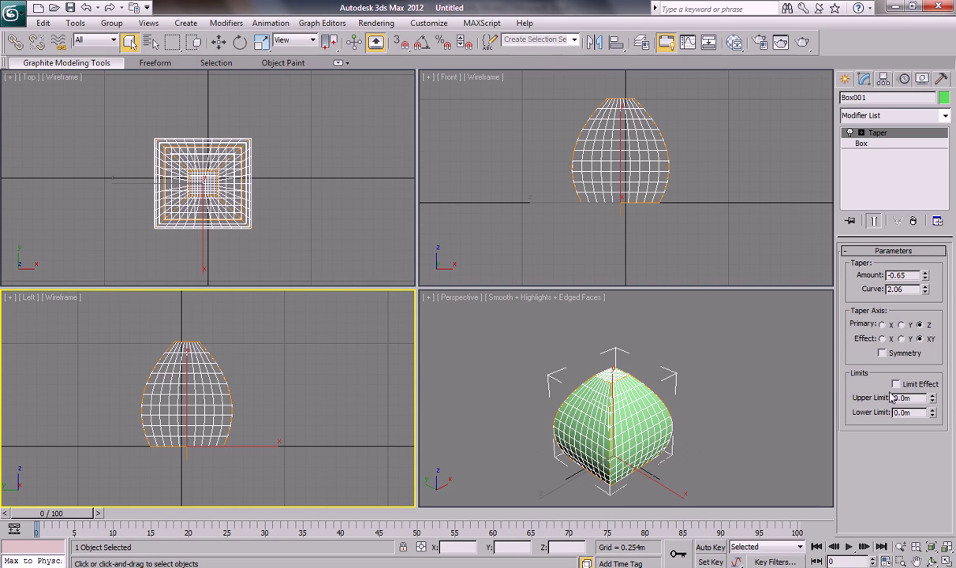
# Scale the Taper gizmo up to about 173%, then begin a scene reset declining to save
pyautogui.click(862, 132)
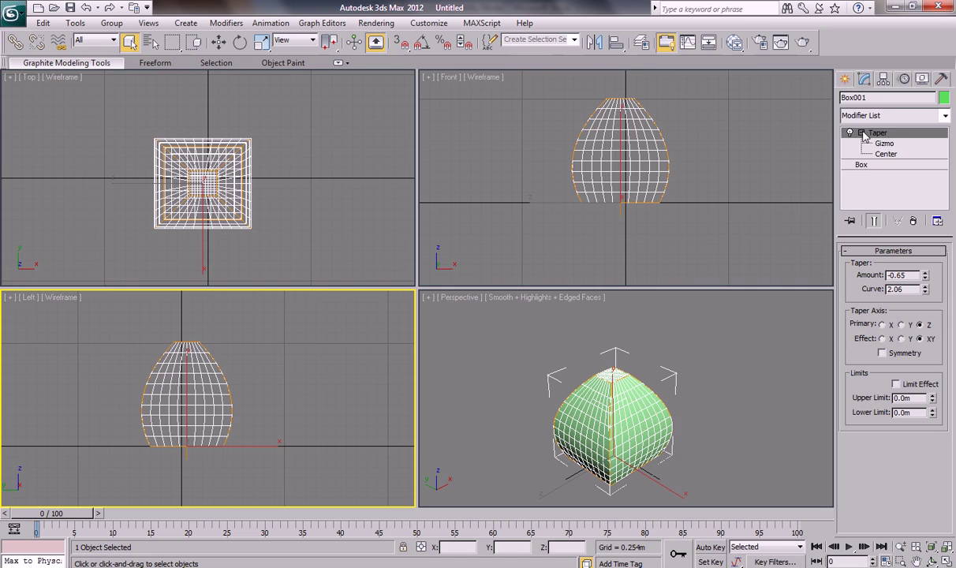
pyautogui.click(882, 144)
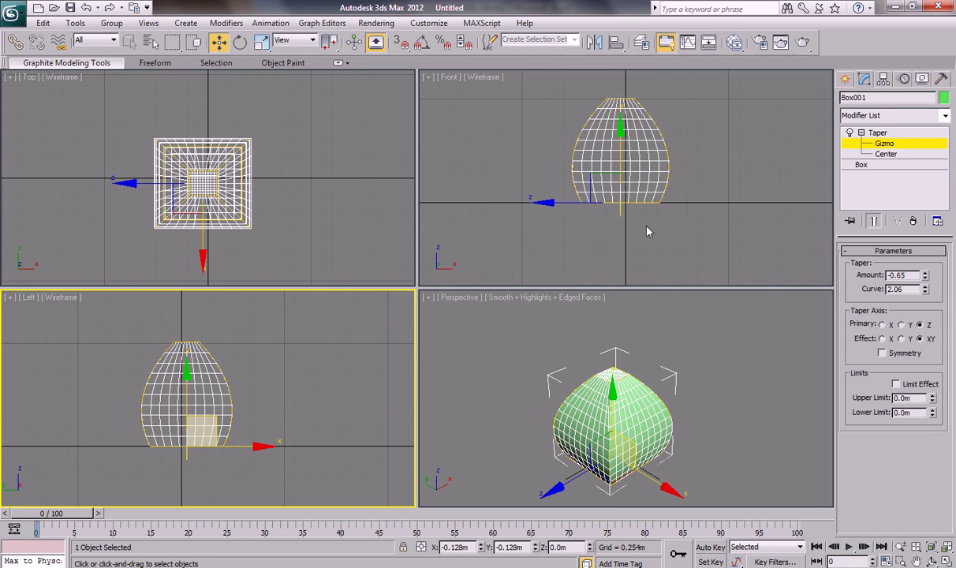
pyautogui.click(262, 43)
pyautogui.moveTo(581, 203)
pyautogui.mouseDown()
pyautogui.moveTo(630, 135)
pyautogui.moveTo(668, 245)
pyautogui.moveTo(657, 170)
pyautogui.mouseUp()
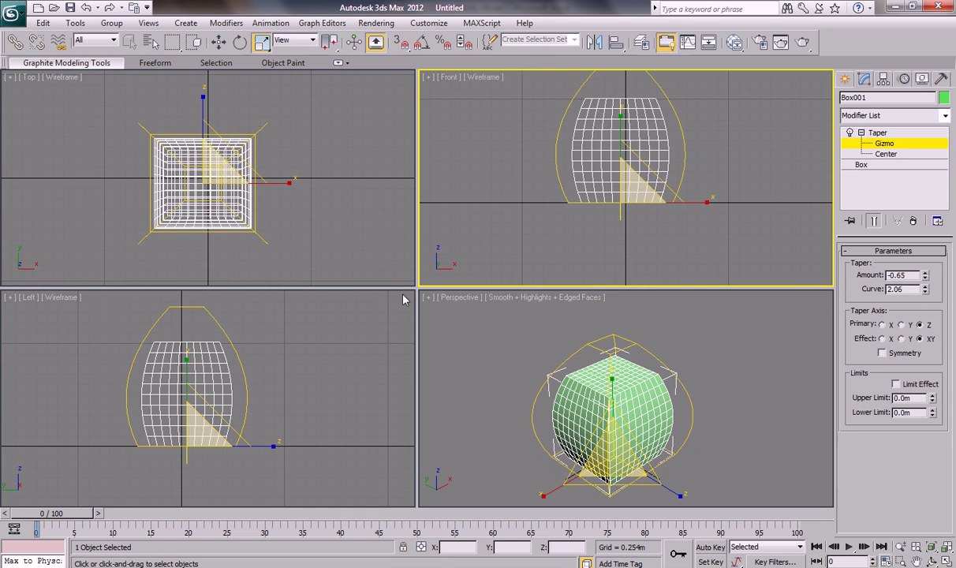
pyautogui.click(12, 12)
pyautogui.click(54, 86)
# Confirm the reset, then select the Twist entry in the Word notes and return to 3ds Max
pyautogui.click(467, 322)
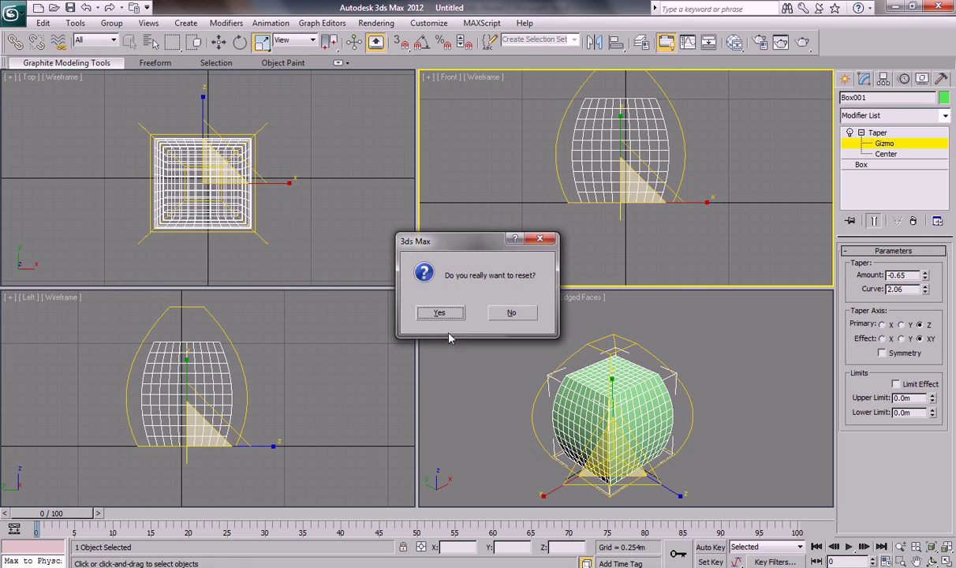
pyautogui.click(440, 314)
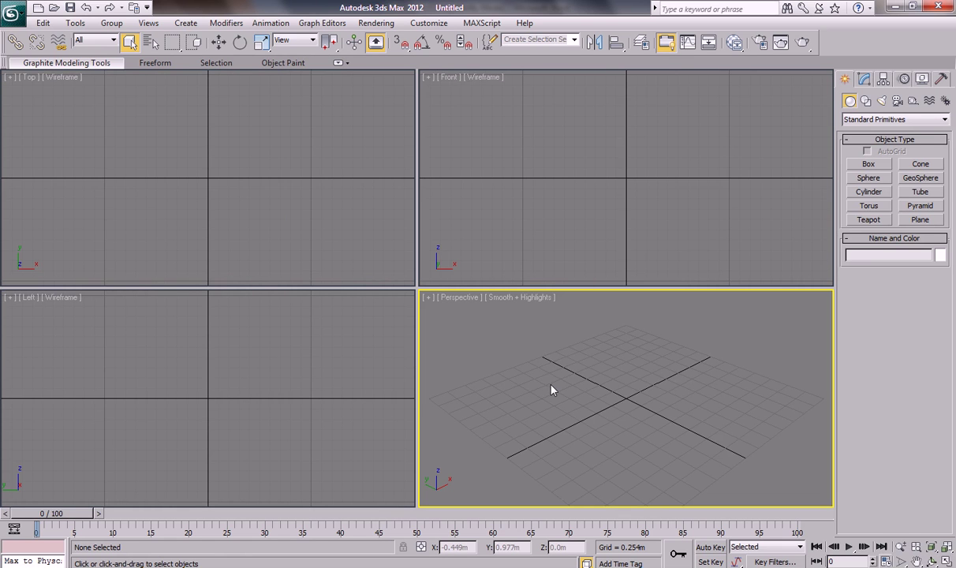
pyautogui.hotkey('alt', 'Tab')
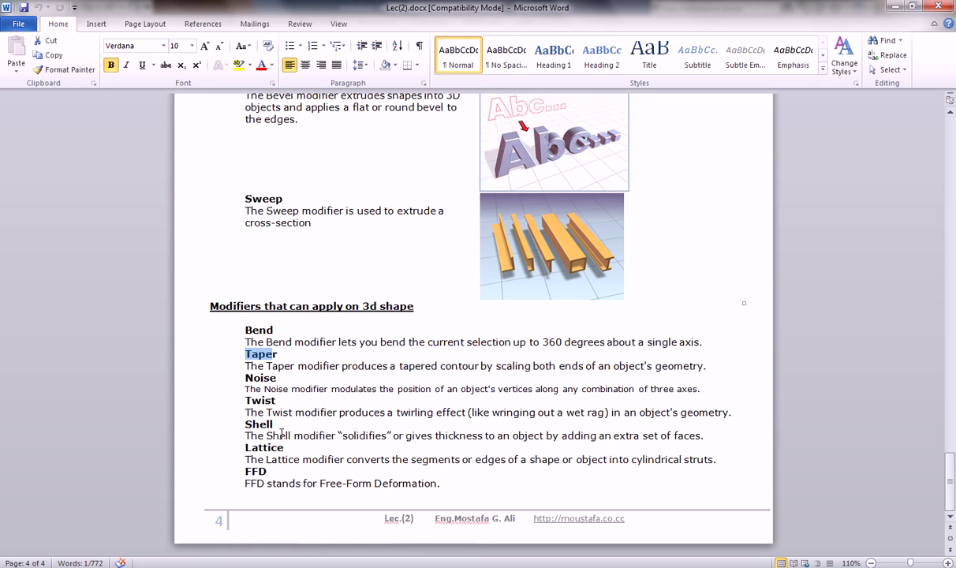
pyautogui.moveTo(246, 401); pyautogui.dragTo(282, 403)
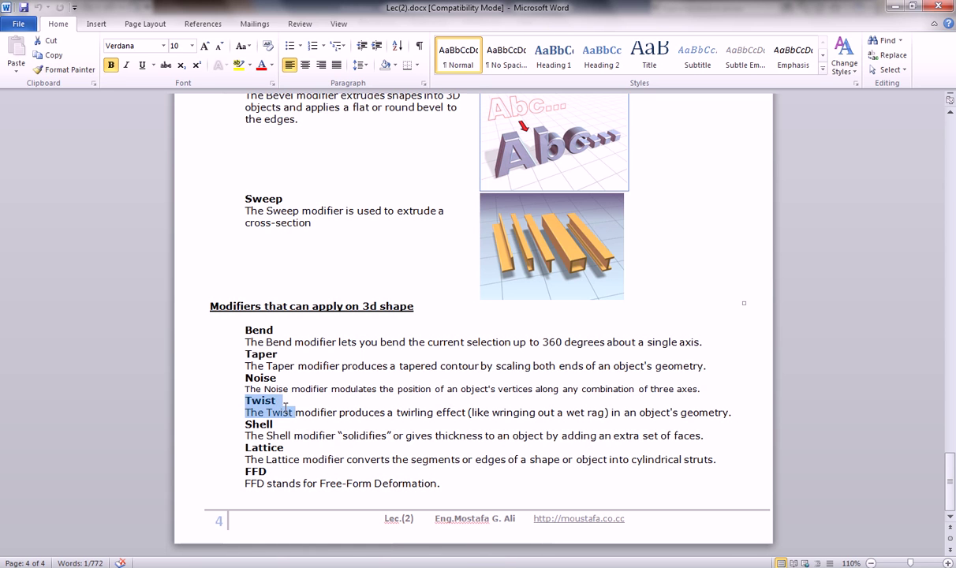
pyautogui.hotkey('alt', 'Tab')
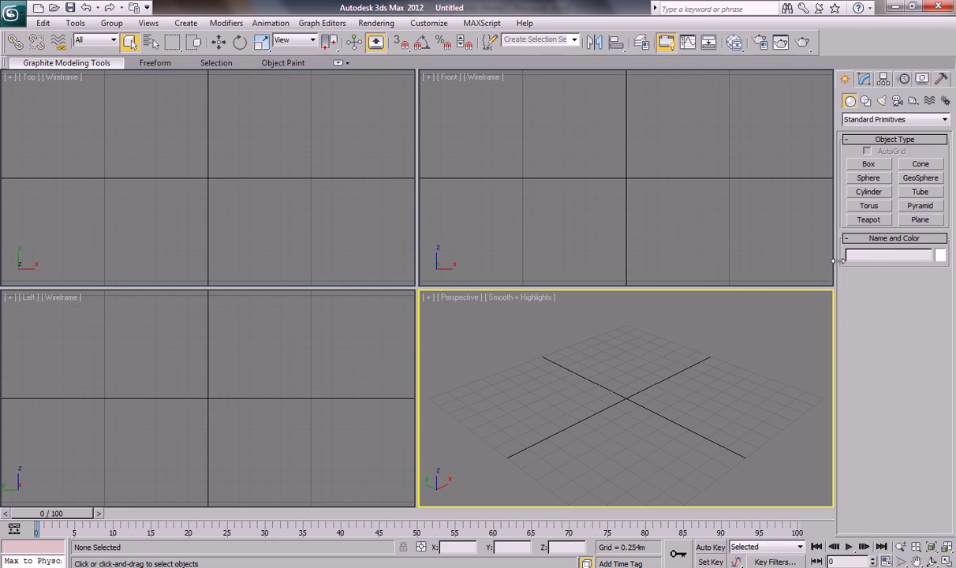
# Create a box about 0.94 m square and 2.737 m tall in the Perspective view
pyautogui.click(868, 164)
pyautogui.moveTo(623, 381); pyautogui.dragTo(623, 434)
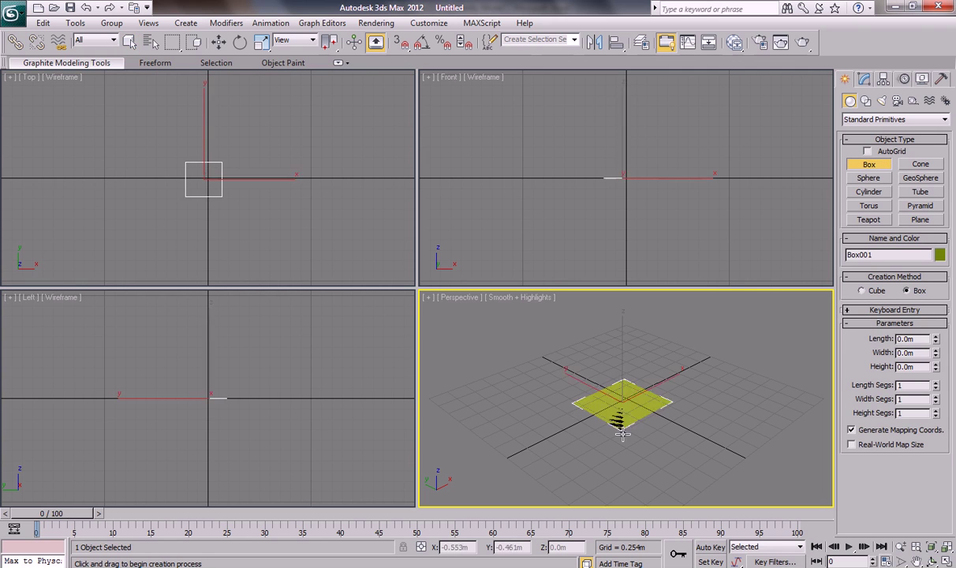
pyautogui.click(624, 292)
pyautogui.moveTo(713, 336)
pyautogui.mouseDown(button='middle')
pyautogui.moveTo(715, 459)
pyautogui.moveTo(709, 386)
pyautogui.moveTo(648, 362)
pyautogui.mouseUp(button='middle')
# Maximize Perspective with edged faces and give the box 14, 13 and 27 segments
pyautogui.hotkey('alt', 'w')
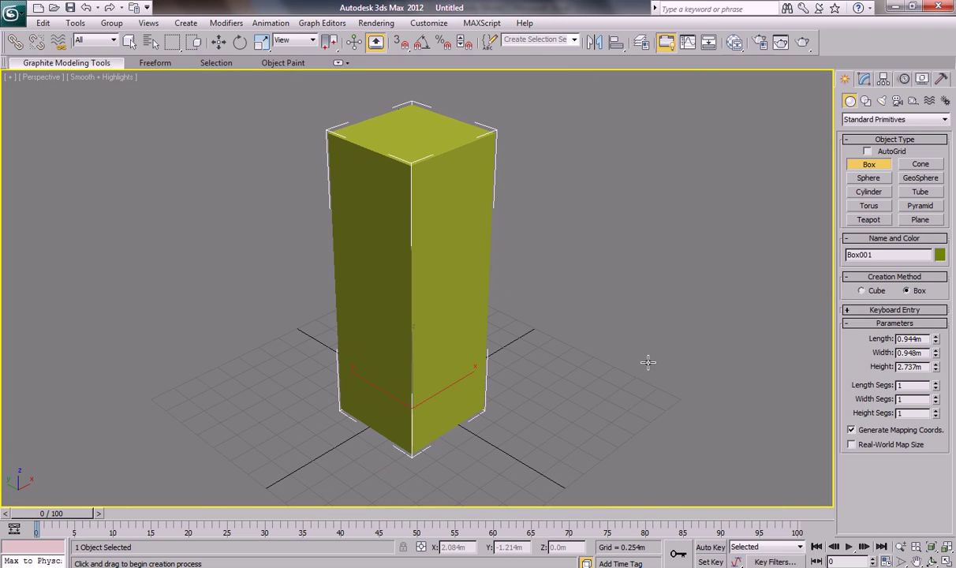
pyautogui.press('F4')
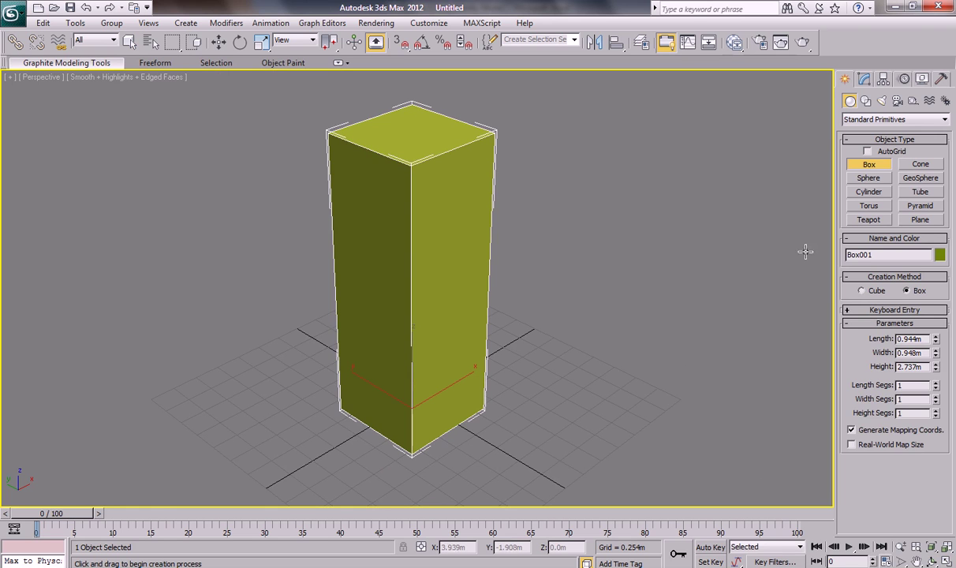
pyautogui.moveTo(937, 393)
pyautogui.mouseDown()
pyautogui.moveTo(946, 428)
pyautogui.moveTo(940, 443)
pyautogui.moveTo(941, 392)
pyautogui.mouseUp()
pyautogui.click(864, 79)
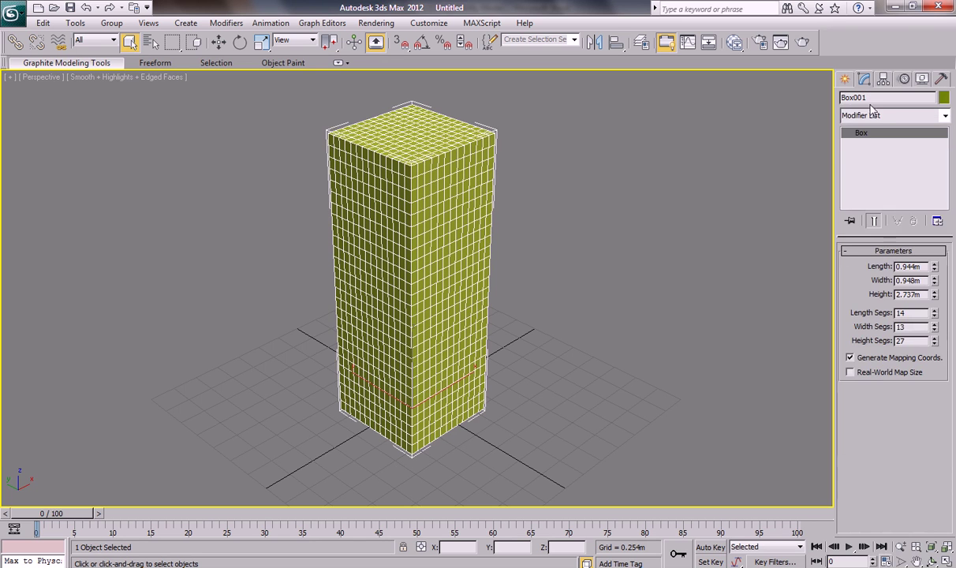
# Add a Twist modifier to the box and raise its angle to 102°
pyautogui.click(874, 115)
pyautogui.scroll(-1, 881, 123)
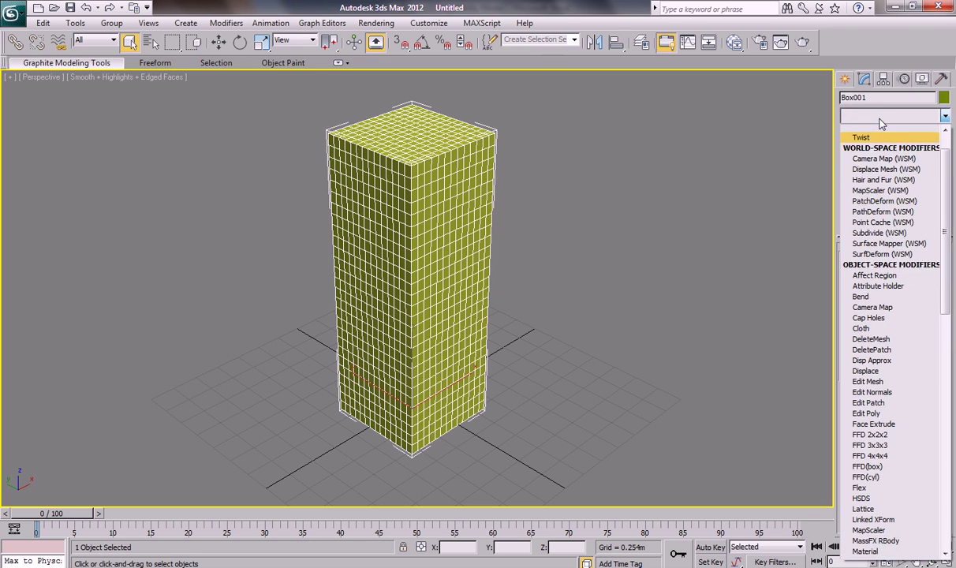
pyautogui.click(878, 131)
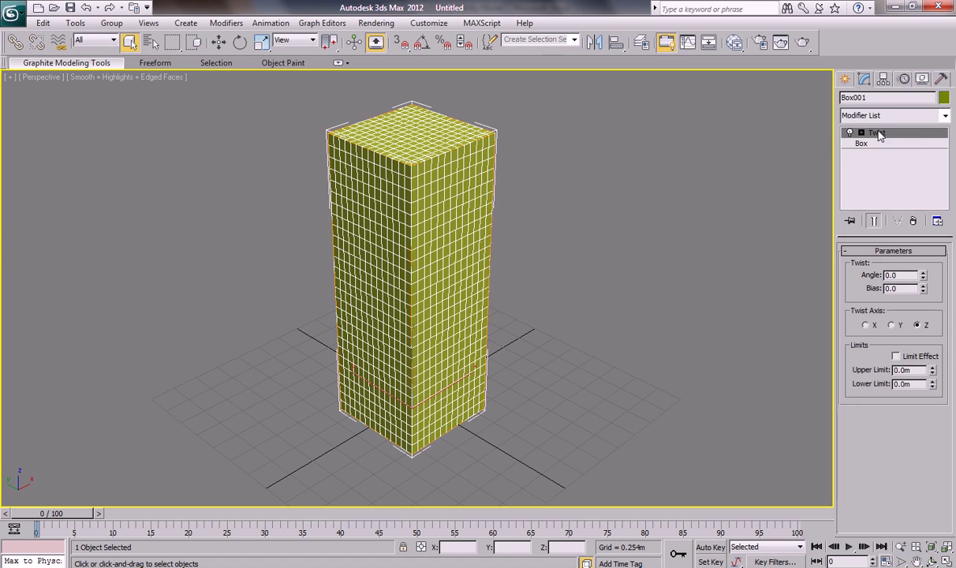
pyautogui.moveTo(925, 282); pyautogui.dragTo(934, 252)
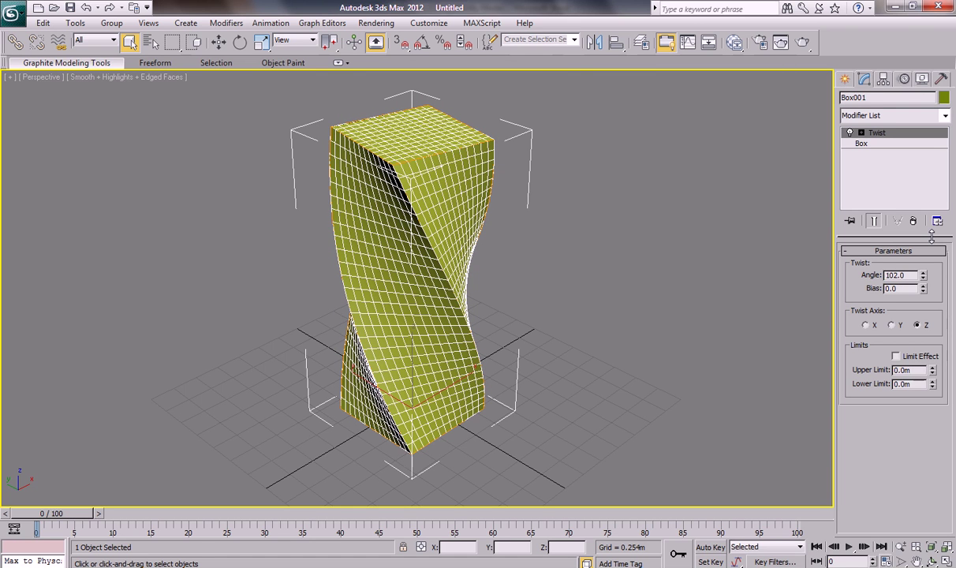
# Try twist bias values such as -72, then reset the bias to 0
pyautogui.moveTo(924, 290); pyautogui.dragTo(933, 269)
pyautogui.moveTo(925, 301); pyautogui.dragTo(936, 229)
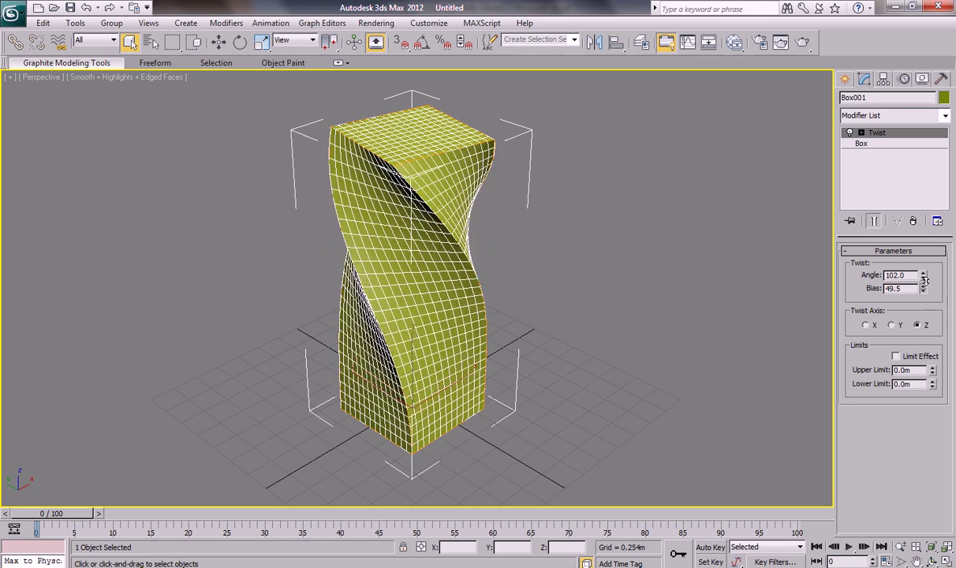
pyautogui.rightClick(936, 229)
pyautogui.rightClick(924, 289)
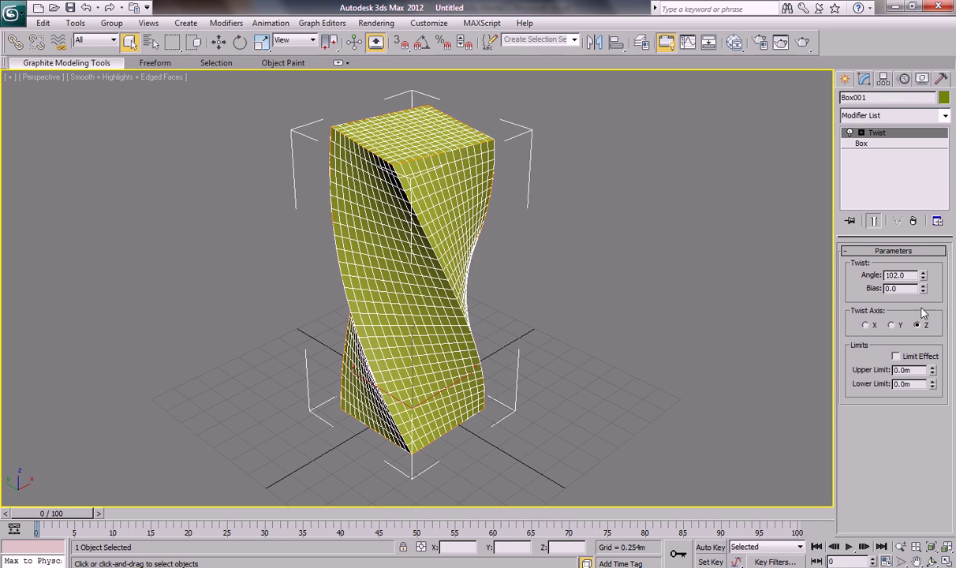
# Try the Y axis, then twist around X at 86°, briefly checking the Word notes
pyautogui.click(891, 325)
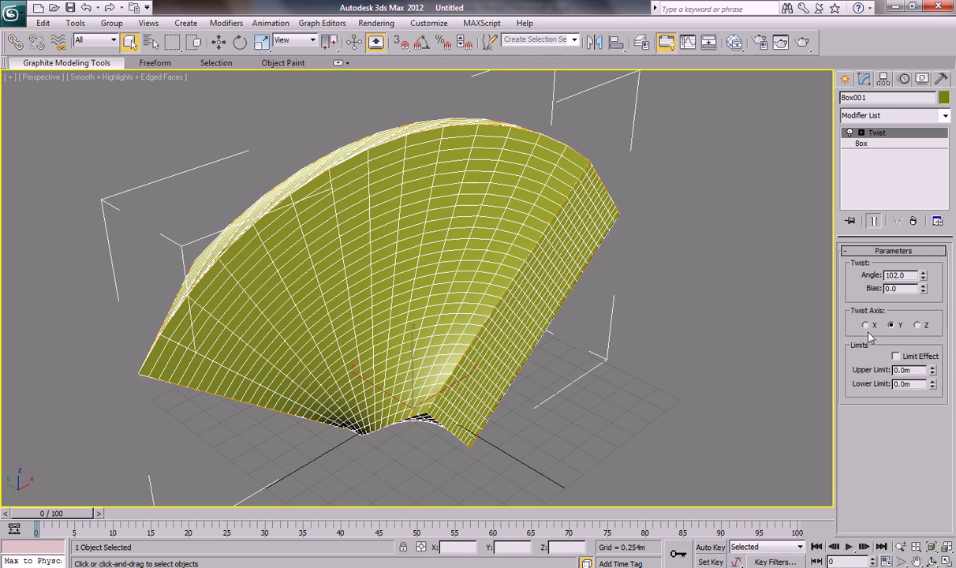
pyautogui.moveTo(924, 275)
pyautogui.mouseDown()
pyautogui.moveTo(941, 292)
pyautogui.moveTo(941, 264)
pyautogui.mouseUp()
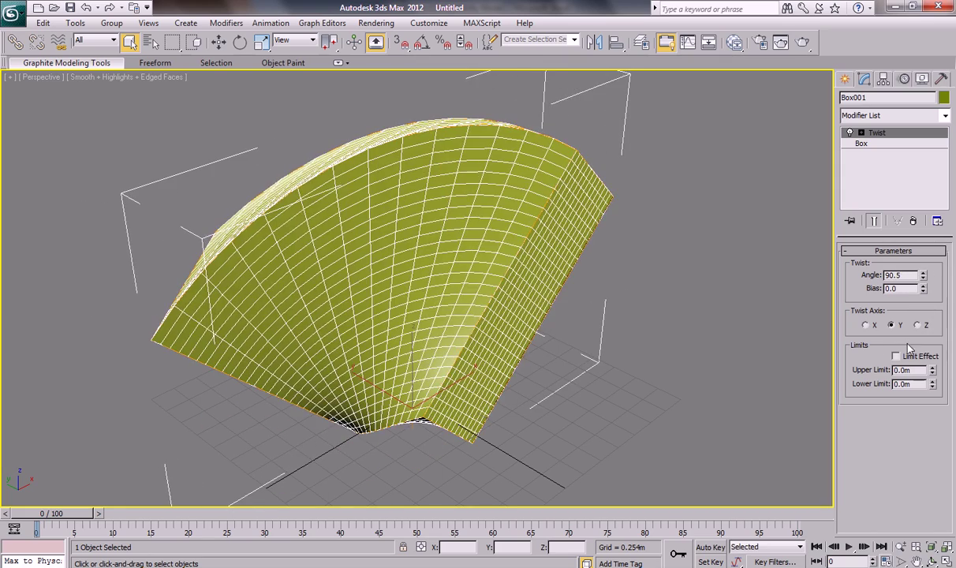
pyautogui.click(866, 326)
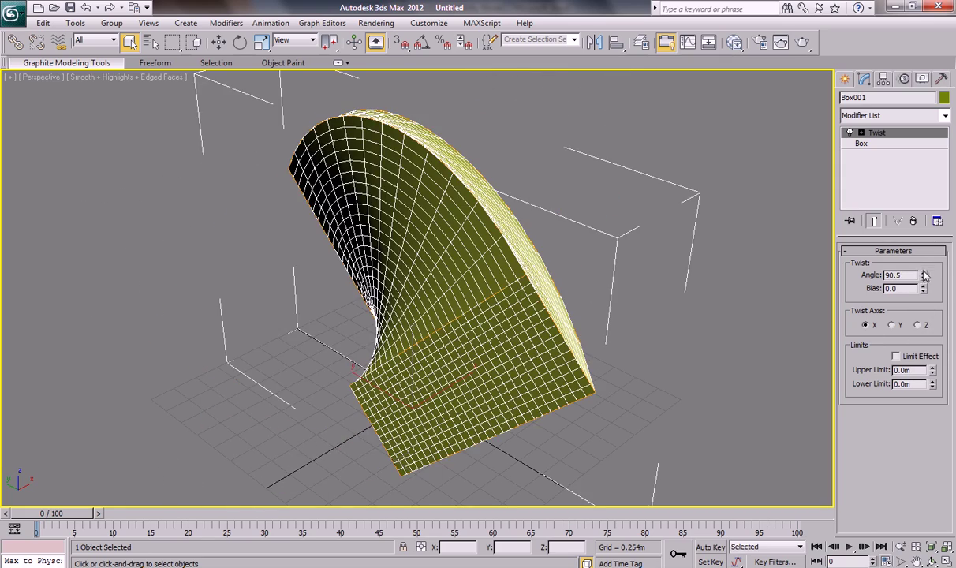
pyautogui.moveTo(925, 274); pyautogui.dragTo(925, 281)
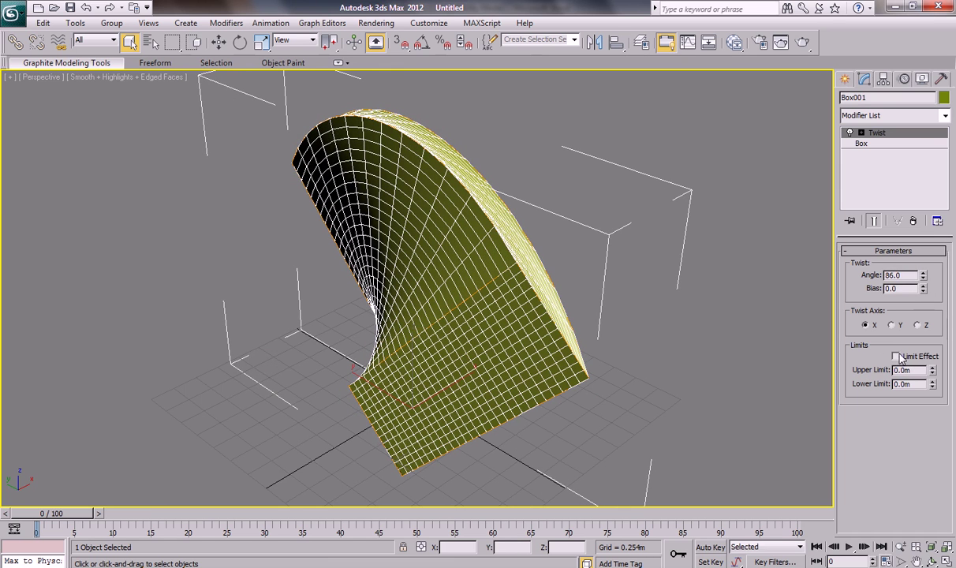
pyautogui.hotkey('alt', 'Tab')
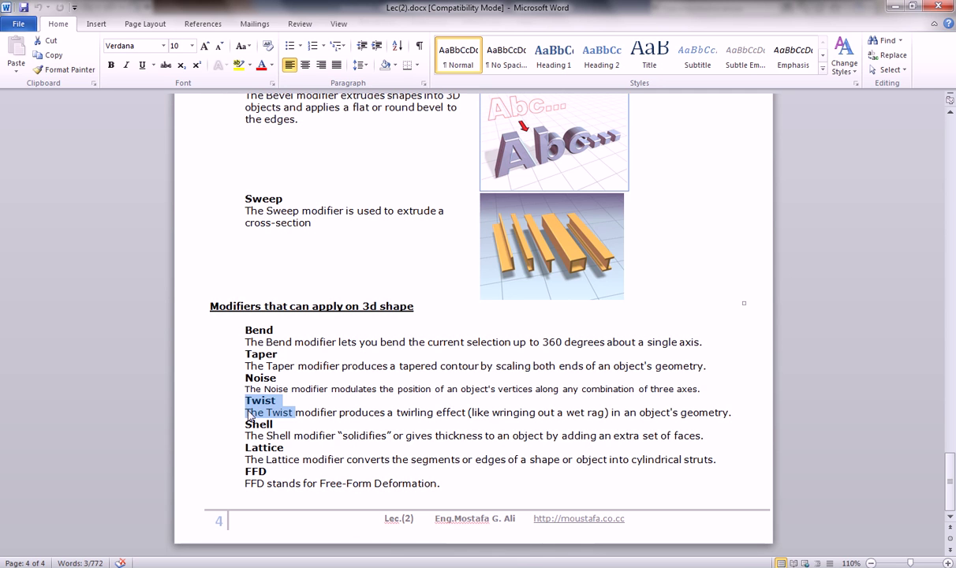
pyautogui.hotkey('alt', 'Tab')
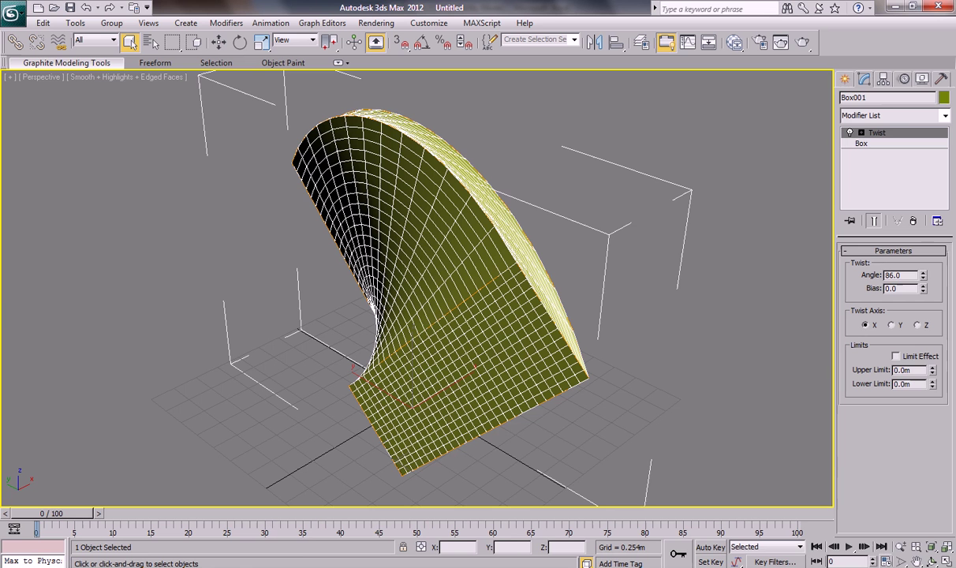